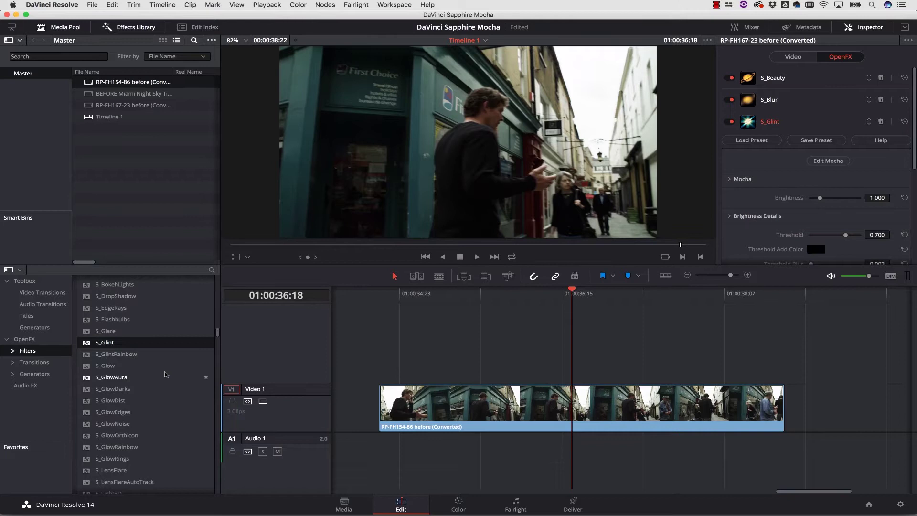
- Apply the S_Blur filter from Sapphire Blur+Sharpen to the RP-FH154-86 clip, with the playhead at 01:00:36:19
scroll(165, 374, up, 4)
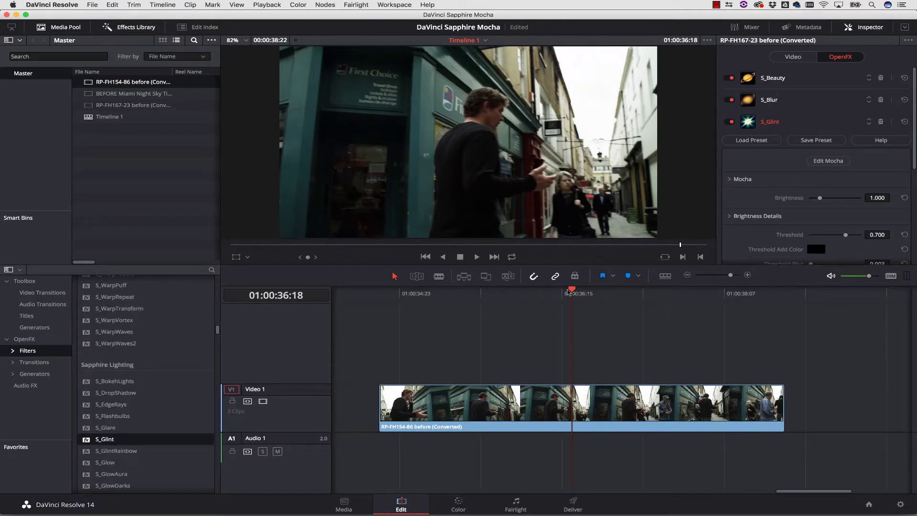
drag(569, 292, 577, 293)
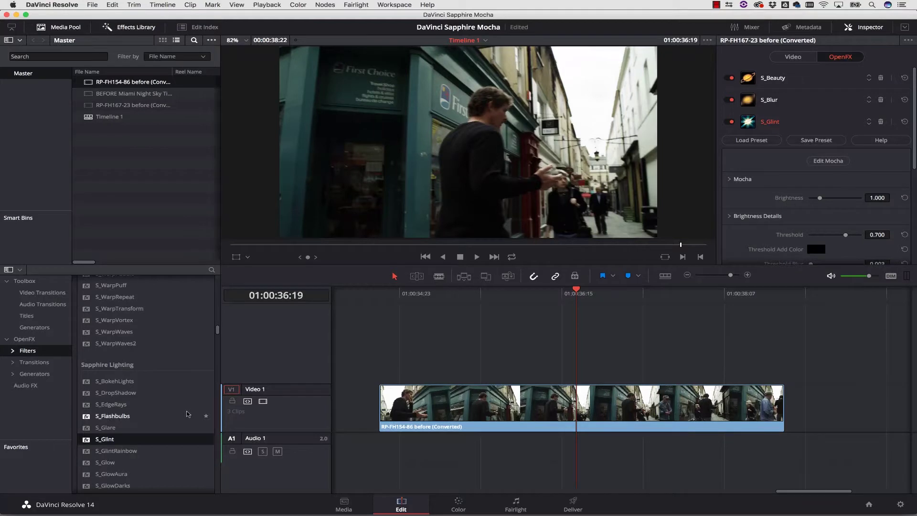
scroll(187, 414, up, 15)
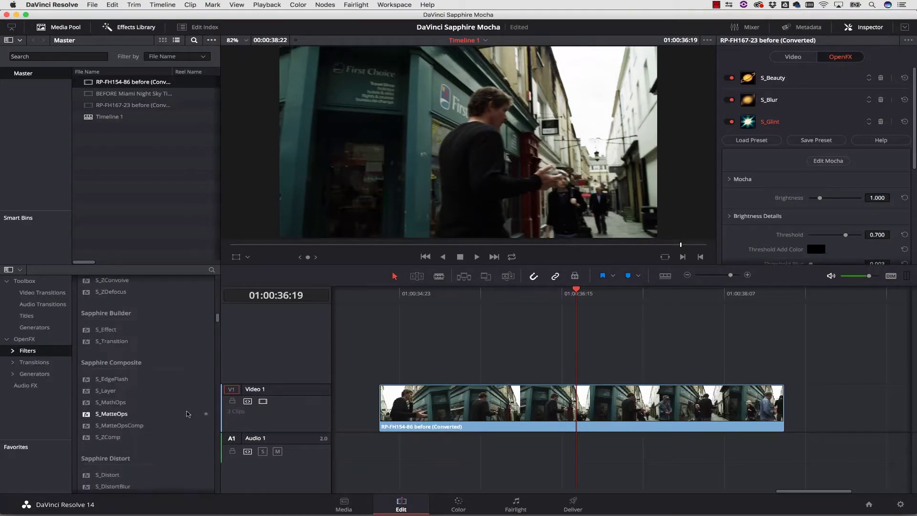
scroll(188, 414, up, 8)
scroll(188, 414, up, 4)
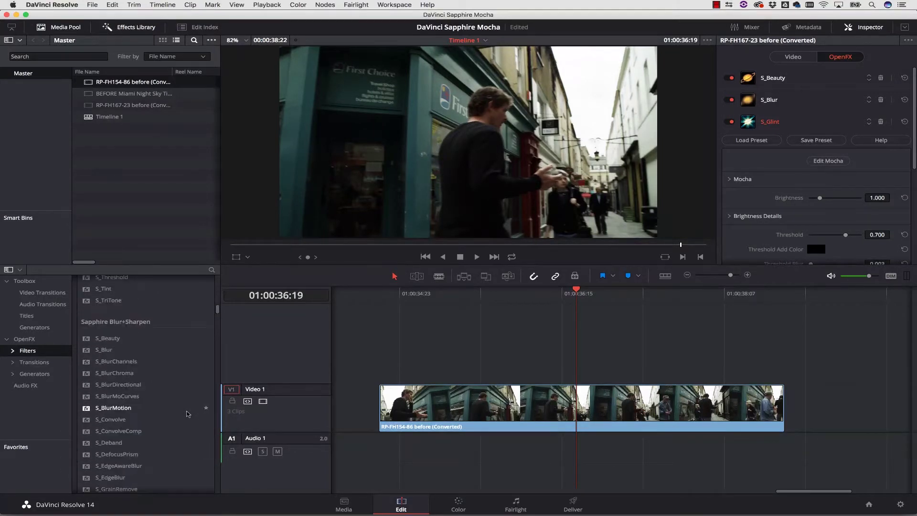
click(97, 352)
drag(553, 370, 555, 396)
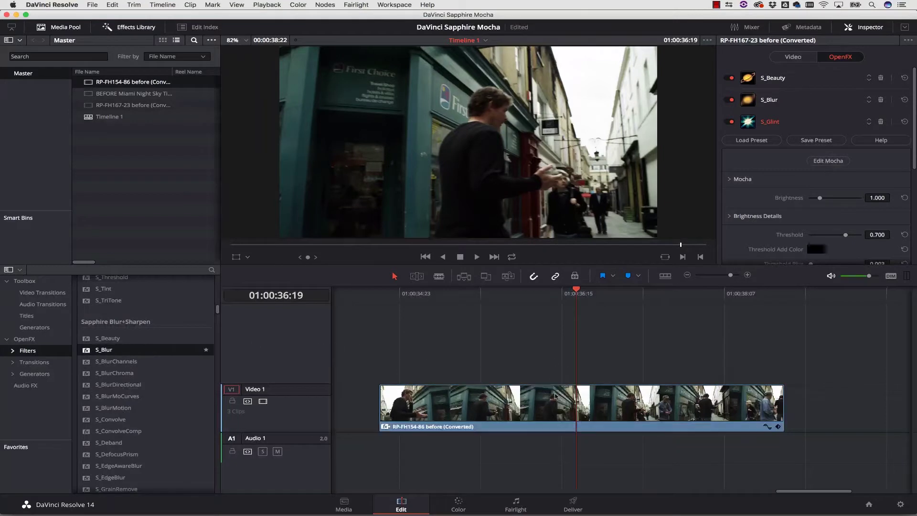
- Select the blurred clip, open Mocha from its S_Blur effect, and go to frame 233
click(508, 405)
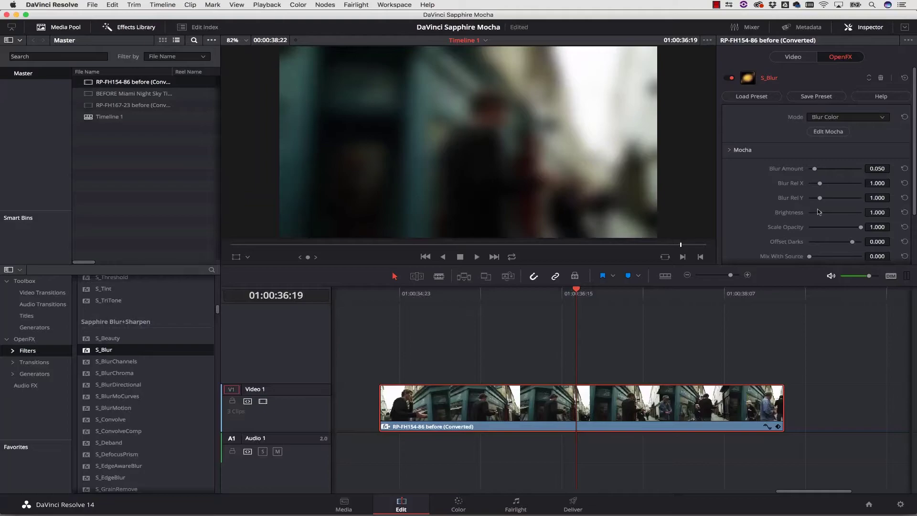
click(828, 131)
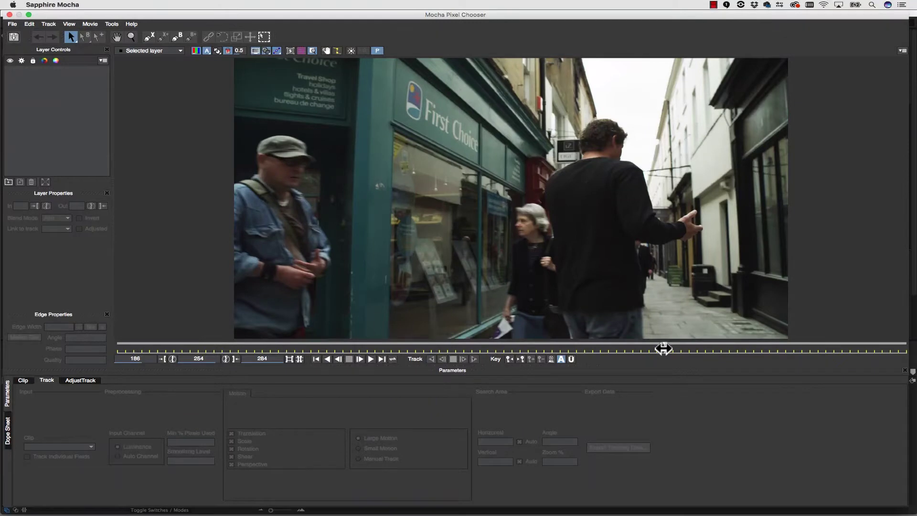
drag(663, 348, 495, 353)
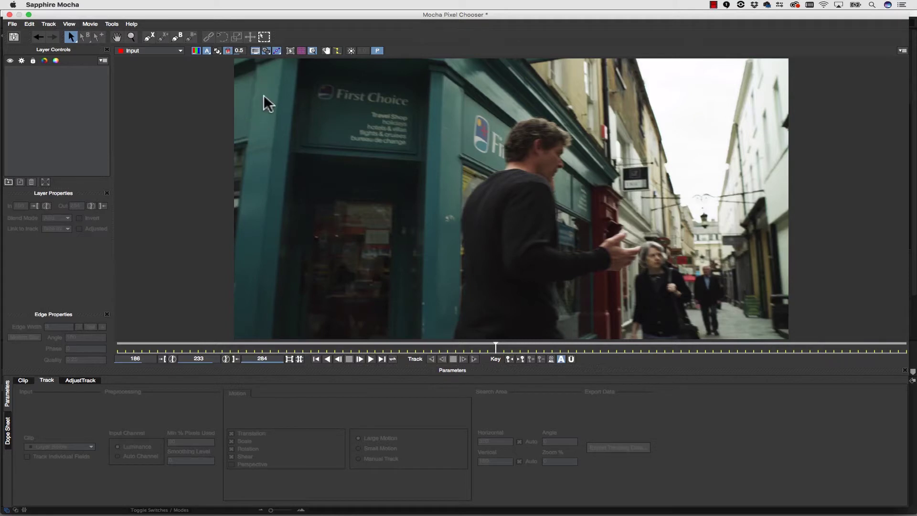
- Draw a closed X-spline around the teal pillar beside the First Choice sign
click(149, 36)
click(246, 66)
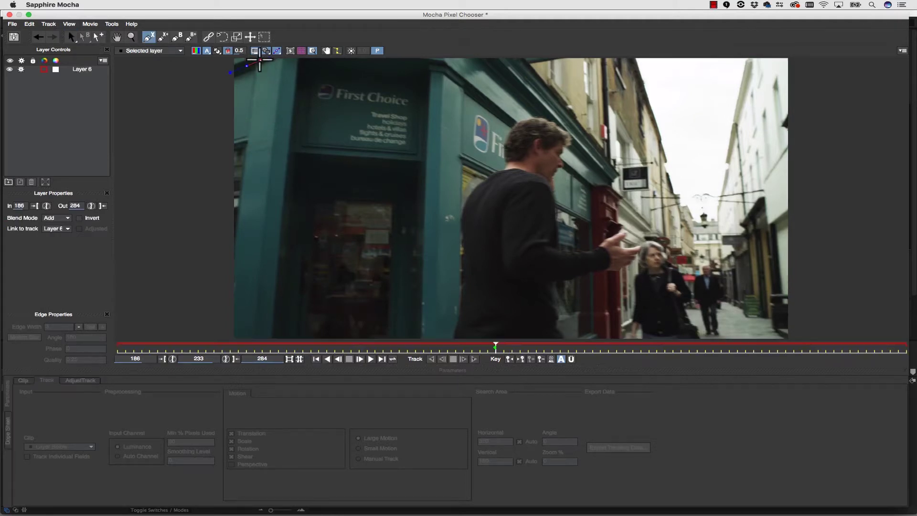
click(287, 61)
click(282, 152)
click(235, 164)
click(243, 126)
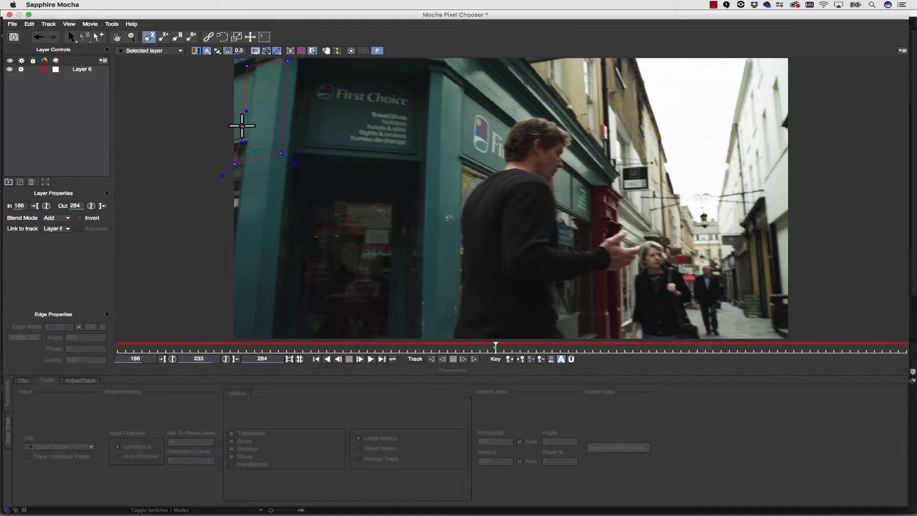
right_click(241, 86)
- Pull the pillar spline's points inward to reshape it, and delete the whole shape
drag(247, 66, 275, 72)
drag(282, 153, 268, 136)
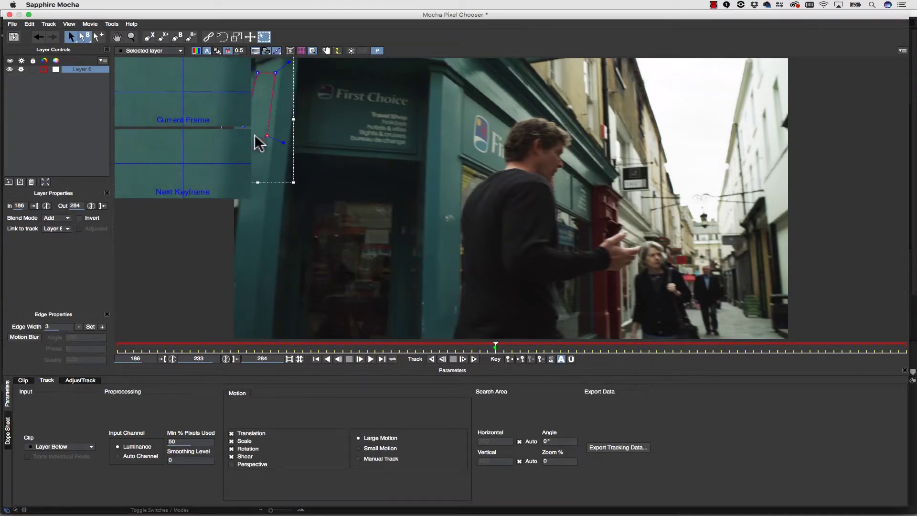
click(312, 51)
drag(233, 164, 252, 124)
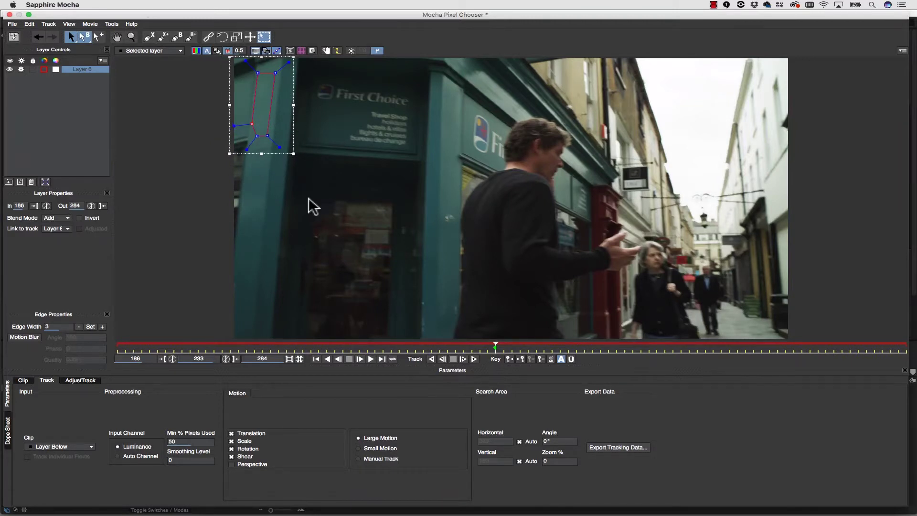
drag(309, 198, 212, 57)
key(Delete)
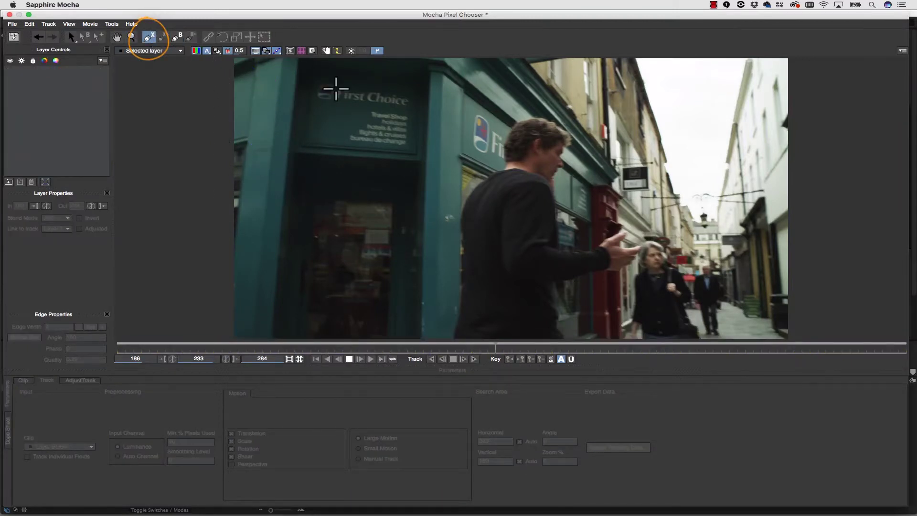
- Draw a closed X-spline around the head of the man in black at frame 233
click(520, 123)
click(547, 117)
click(571, 131)
click(561, 156)
click(554, 175)
click(535, 173)
click(523, 155)
right_click(522, 147)
- Track the head shape backward to frame 186, return to frame 233, and delete the shape
click(431, 358)
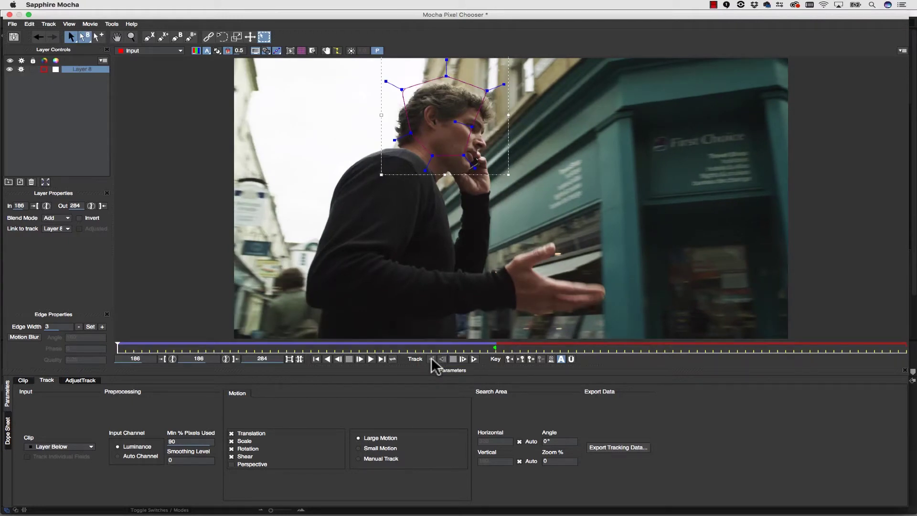
click(494, 349)
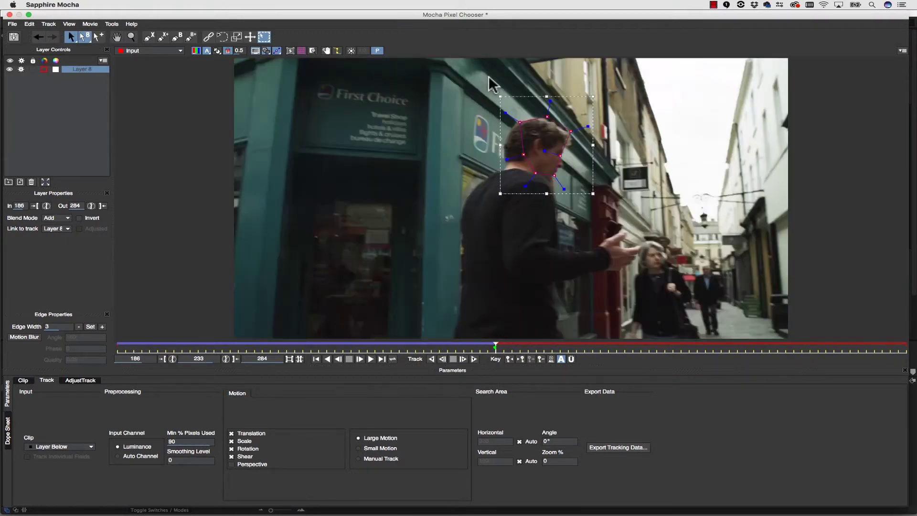
key(Delete)
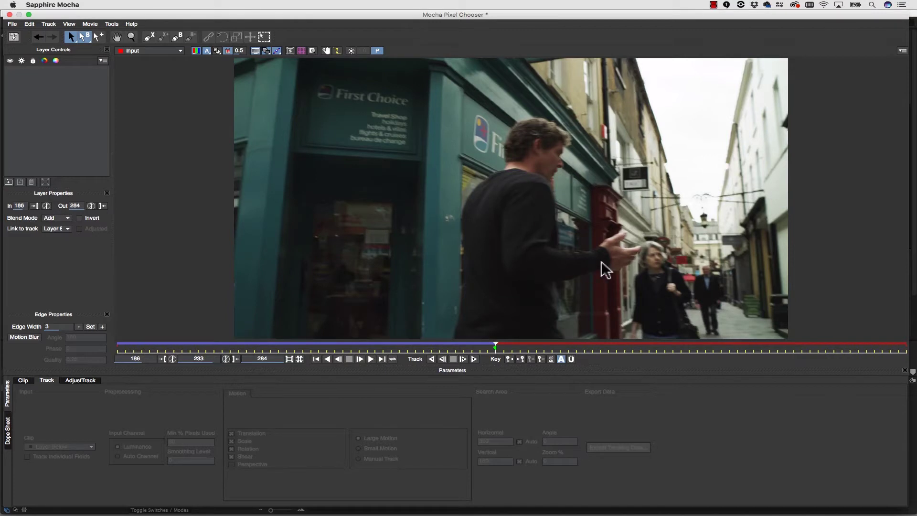
- Draw a closed X-spline around the man's shoulder and upper arm
click(150, 36)
click(516, 181)
click(533, 173)
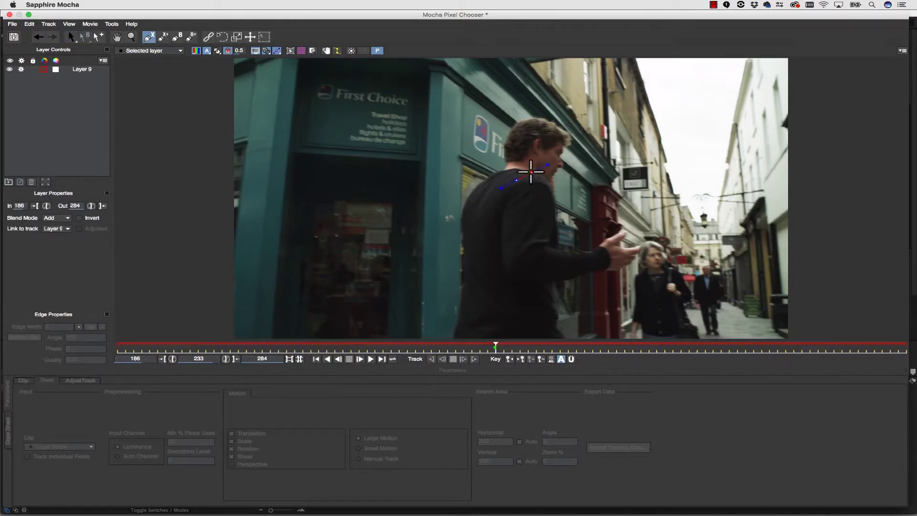
click(550, 180)
click(555, 210)
click(555, 251)
click(546, 267)
click(508, 279)
click(501, 253)
click(506, 210)
right_click(505, 210)
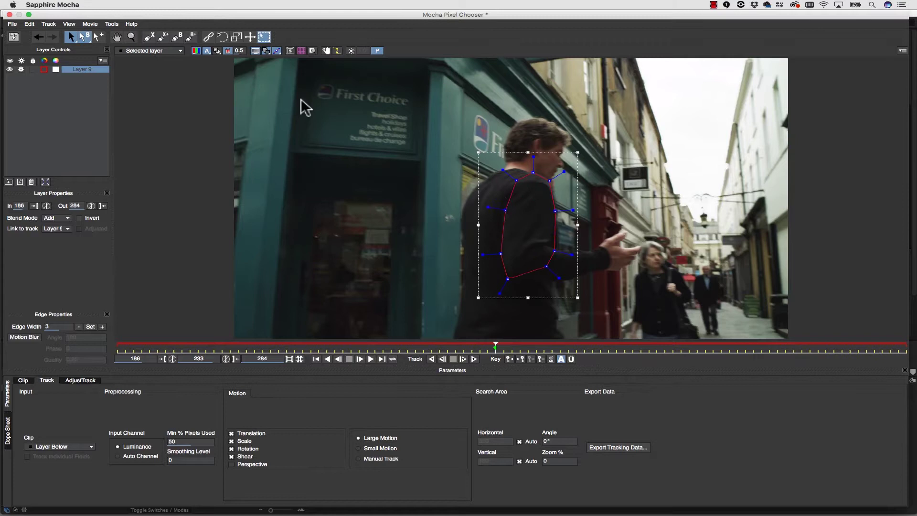
- Draw a second closed X-spline around the man's forearm, from elbow to hand, overlapping the upper-arm shape
click(538, 248)
click(595, 250)
click(607, 246)
click(616, 257)
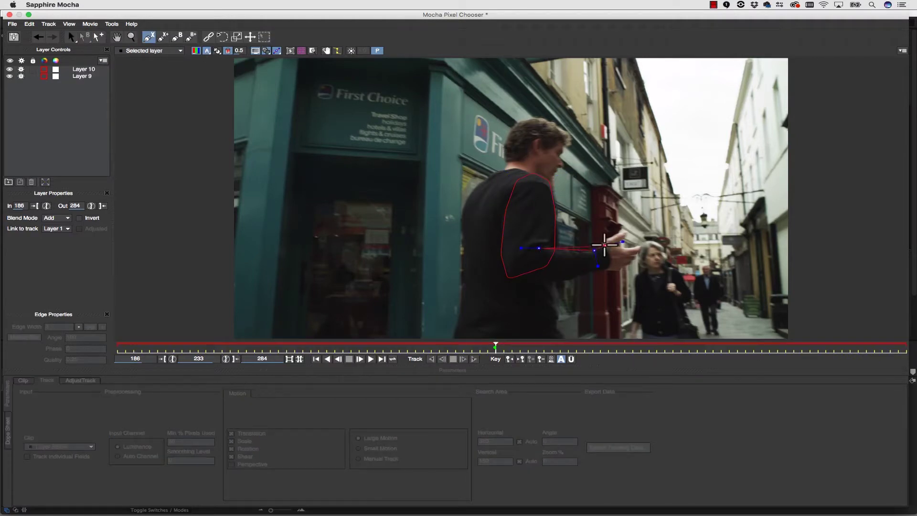
click(611, 271)
click(570, 276)
click(530, 286)
click(502, 276)
right_click(501, 276)
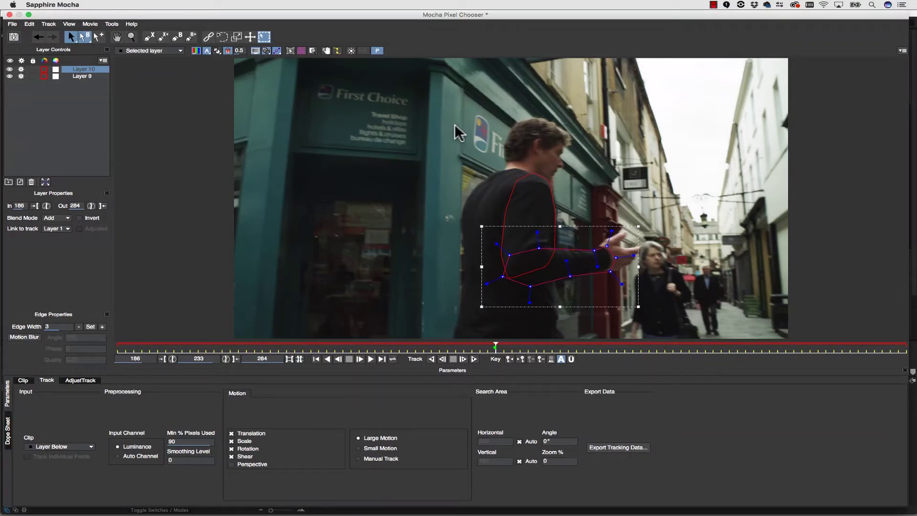
- Draw an X-spline around the First Choice sign over the doorway and adjust the displayed planar surface's corners to the sign
click(149, 36)
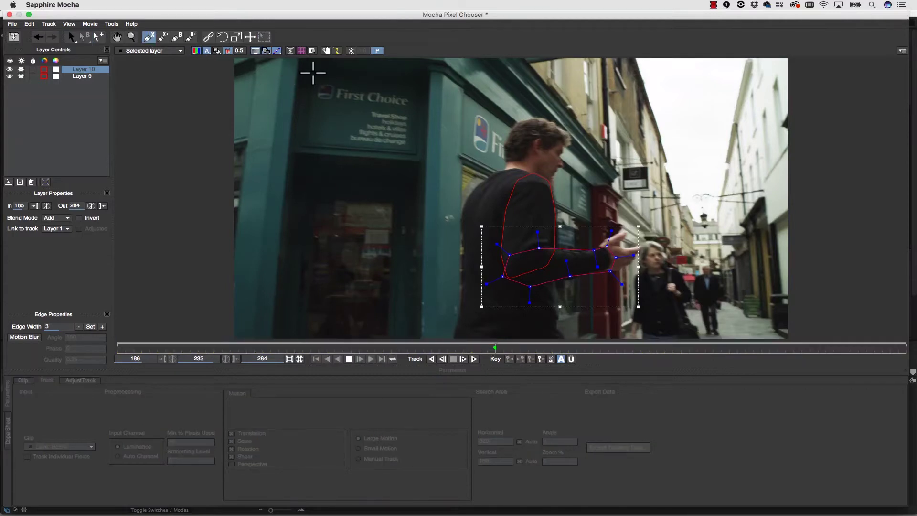
click(310, 72)
click(423, 83)
click(418, 158)
click(301, 144)
right_click(321, 77)
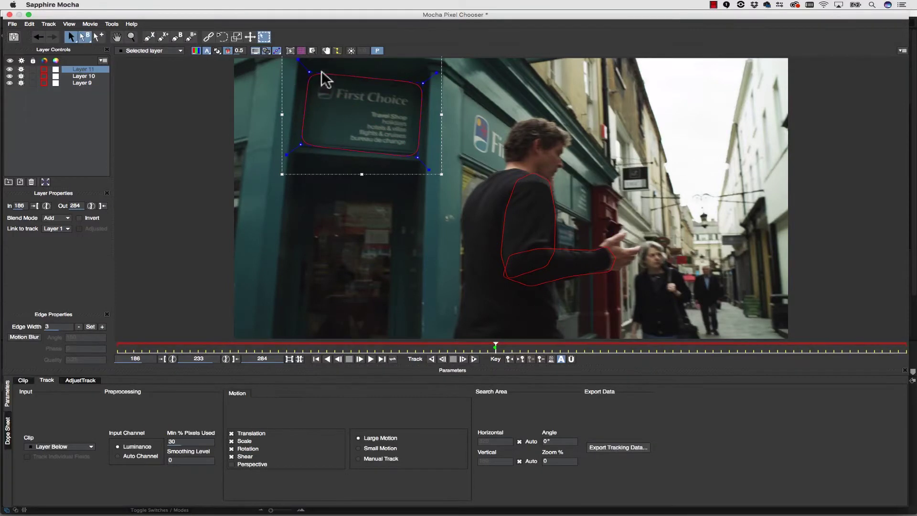
click(290, 50)
drag(317, 143, 309, 141)
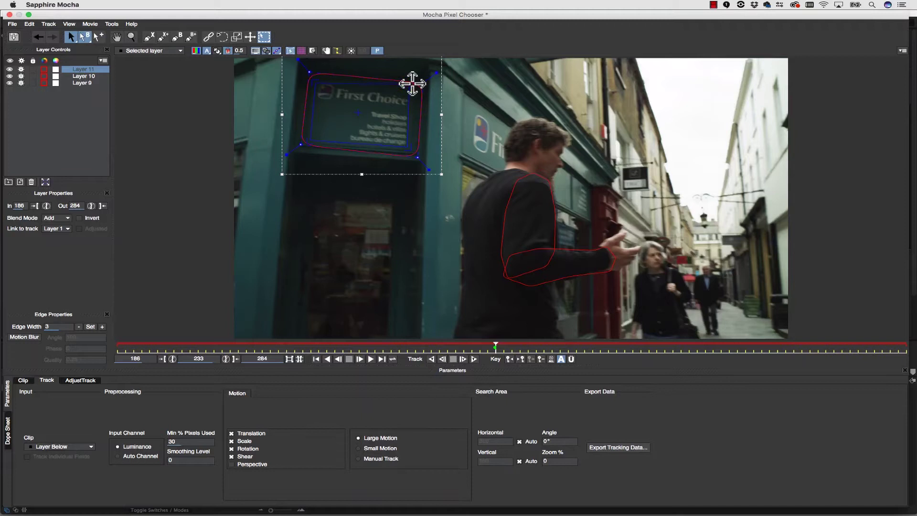
drag(412, 83, 413, 87)
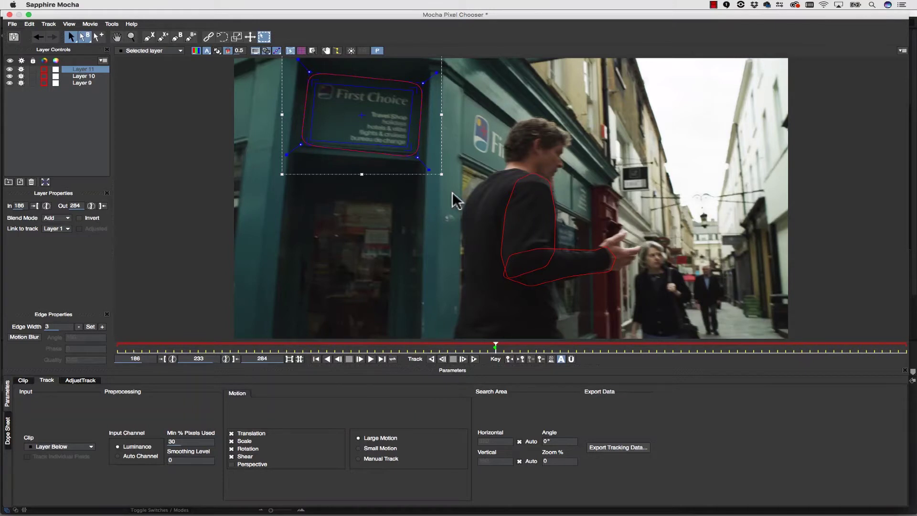
- Delete the sign, forearm and upper-arm layers together
shift+click(88, 84)
click(32, 182)
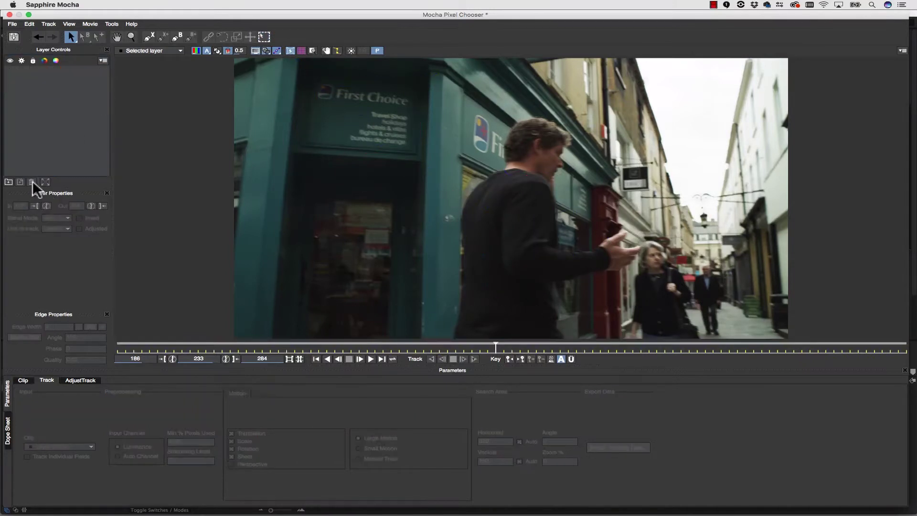
- Draw a closed X-spline around the face of the woman in the background and shorten its point handles to tighten the curve
click(149, 36)
click(646, 230)
click(677, 237)
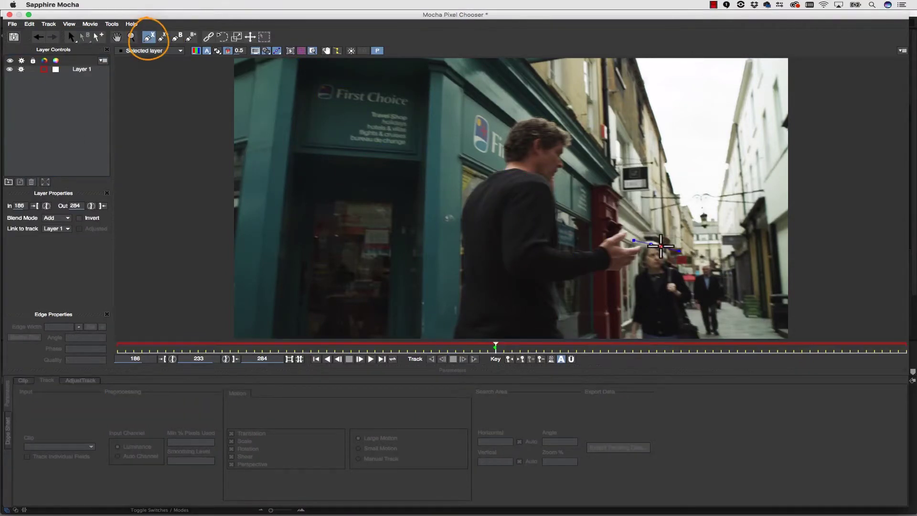
click(686, 259)
click(675, 286)
click(636, 285)
click(627, 251)
right_click(644, 253)
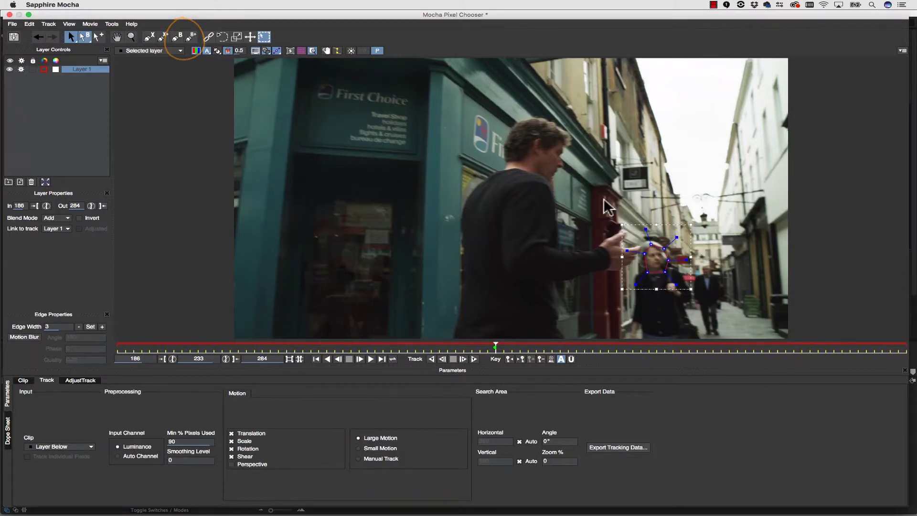
drag(676, 237, 670, 244)
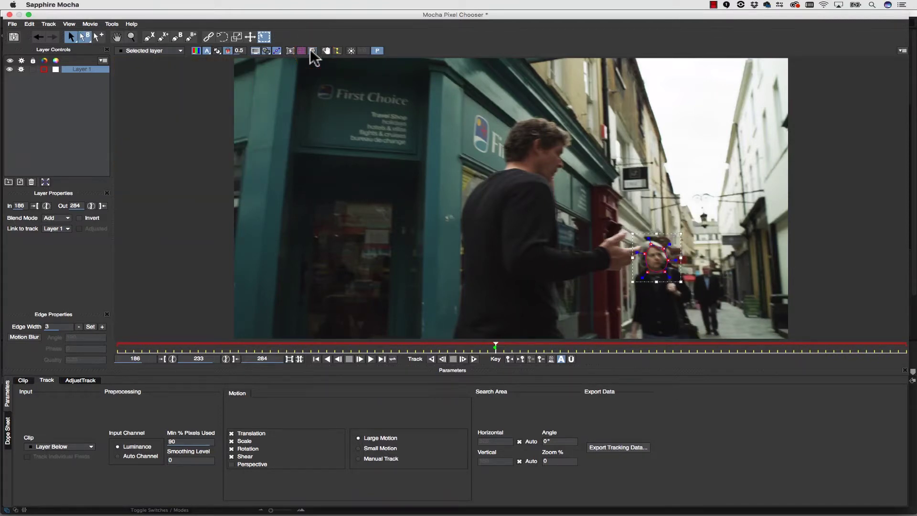
- Track the woman's face shape backward from frame 233 and dismiss the tracking messages
click(470, 358)
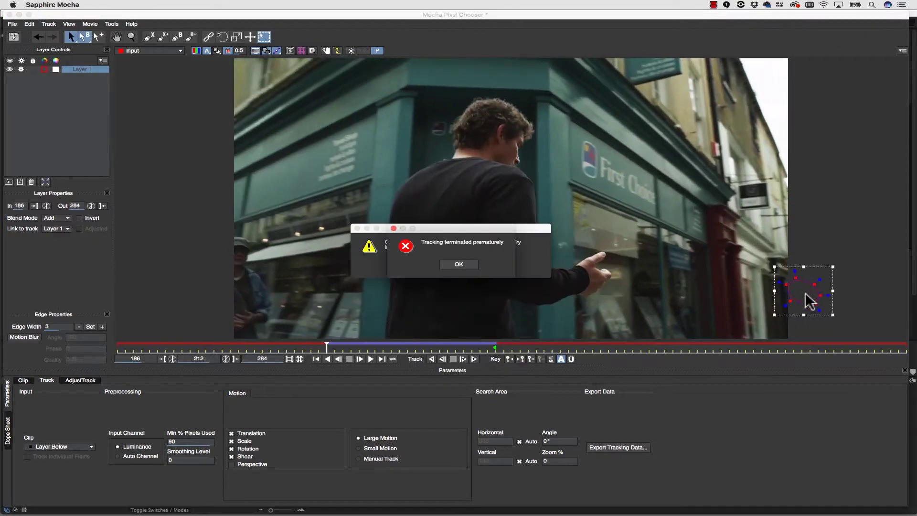
click(458, 264)
click(460, 265)
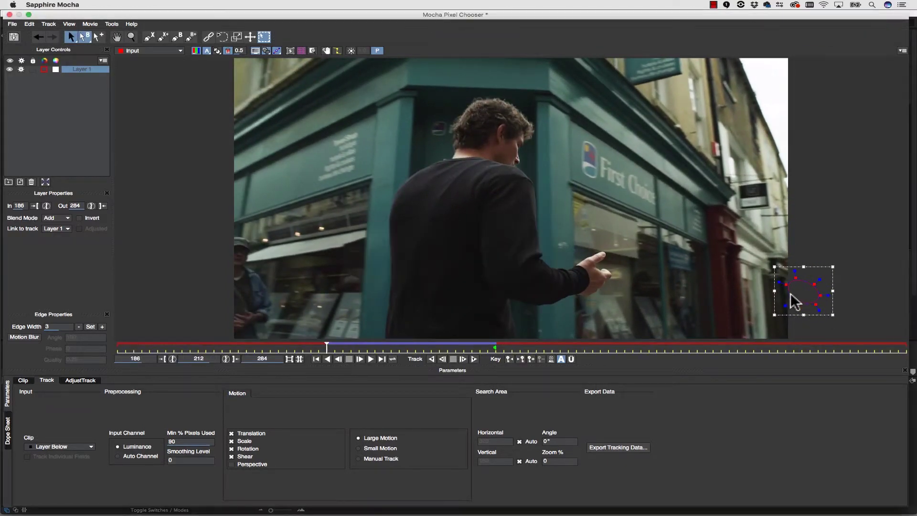
- At frame 212, move the shape onto the First Choice lettering on the storefront and continue tracking backward
drag(771, 265, 554, 138)
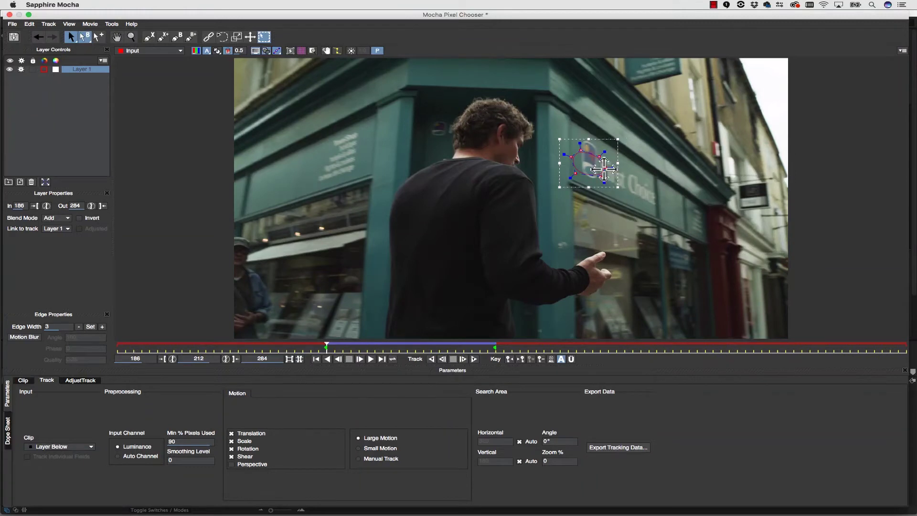
drag(604, 169, 653, 192)
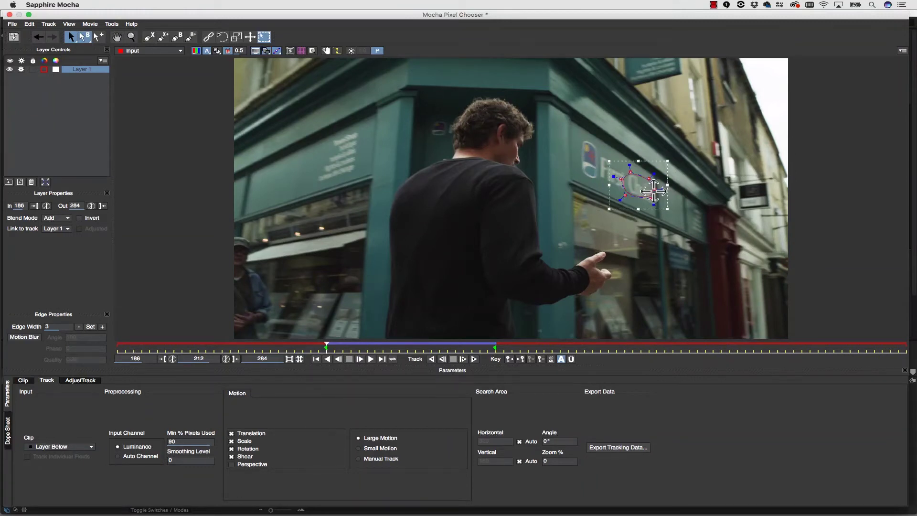
click(431, 358)
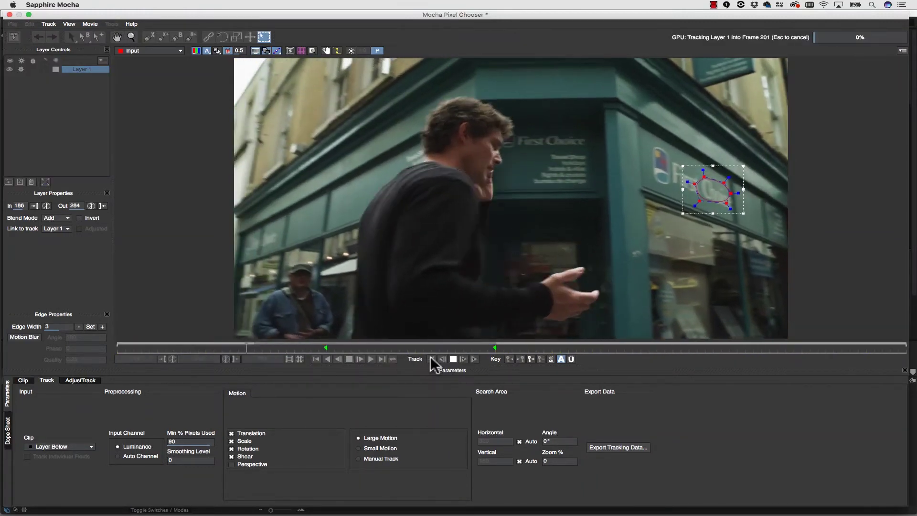
click(458, 262)
click(463, 266)
- Return to frame 233, track the woman's face shape forward, and scrub back to the frames around 233
drag(173, 347, 491, 351)
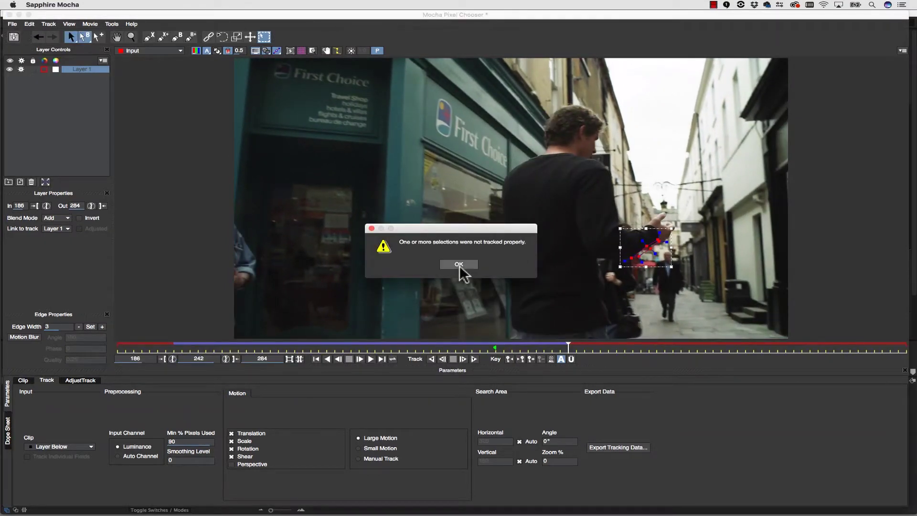
click(459, 264)
drag(566, 348, 496, 352)
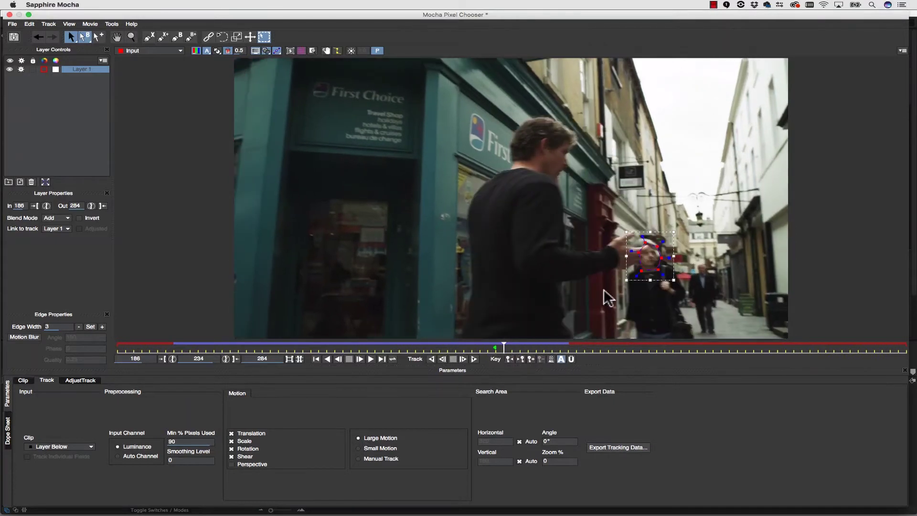
- Draw a closed X-spline around the foreground man's torso and outstretched arm at frame 234
click(149, 36)
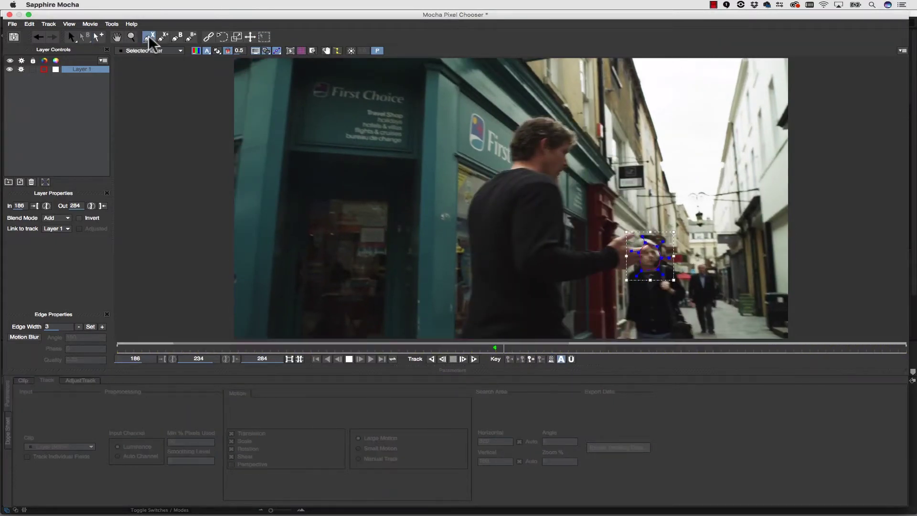
click(480, 175)
click(538, 171)
click(569, 176)
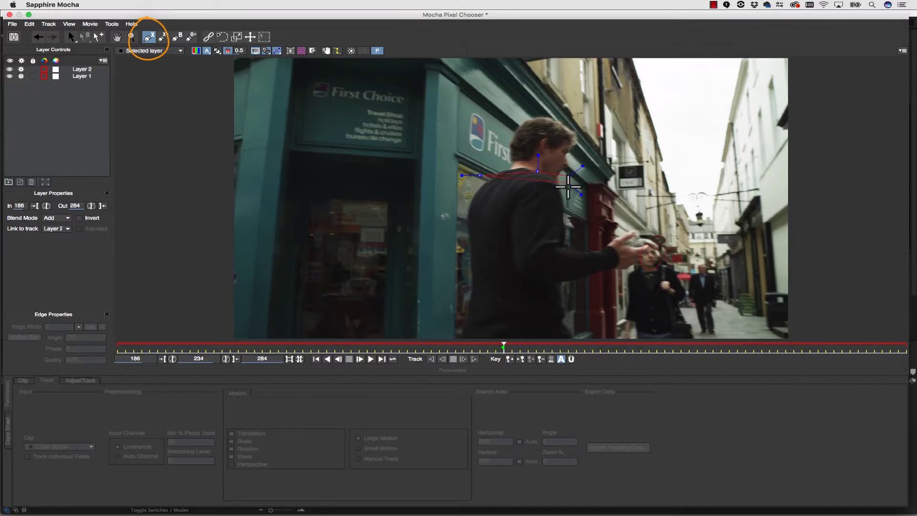
click(590, 242)
click(622, 219)
click(662, 237)
click(650, 259)
click(634, 271)
click(614, 279)
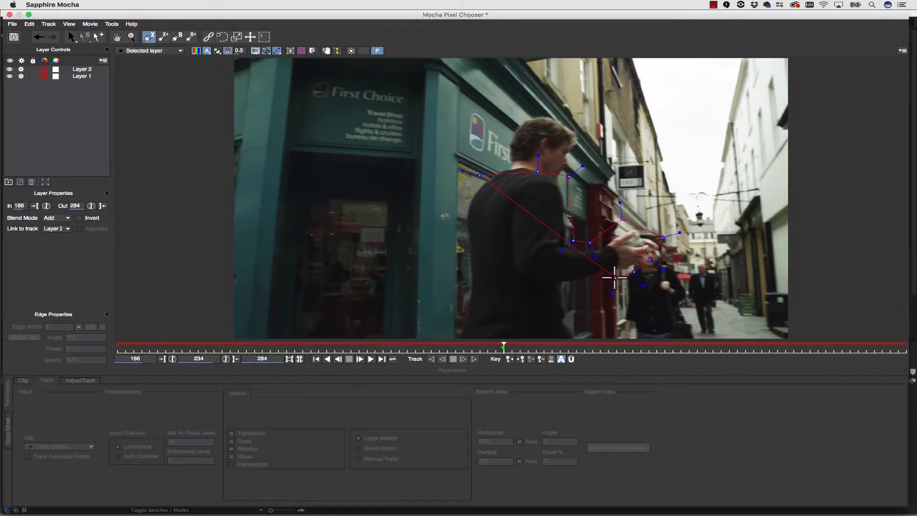
click(581, 285)
click(547, 294)
click(471, 288)
click(455, 272)
click(453, 207)
click(480, 176)
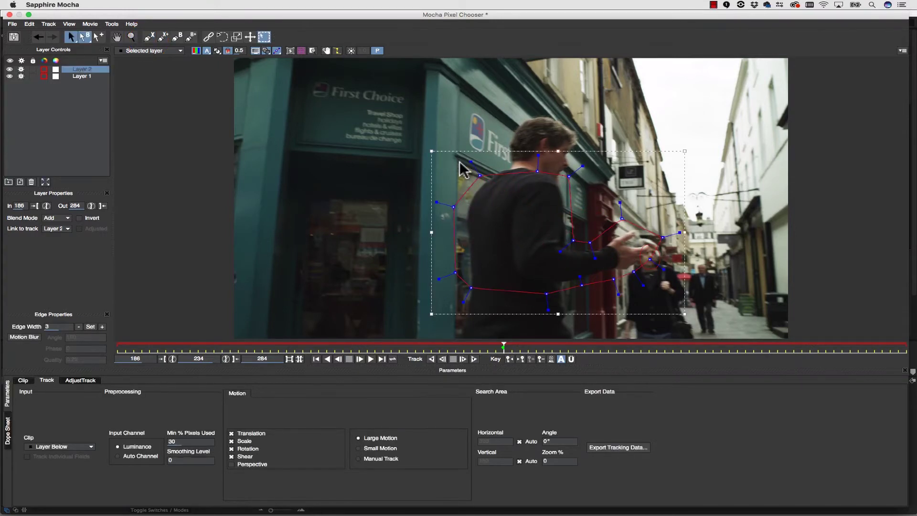
- Rename the torso layer "guy torso holdout" and the woman's face layer "face track"
double_click(82, 69)
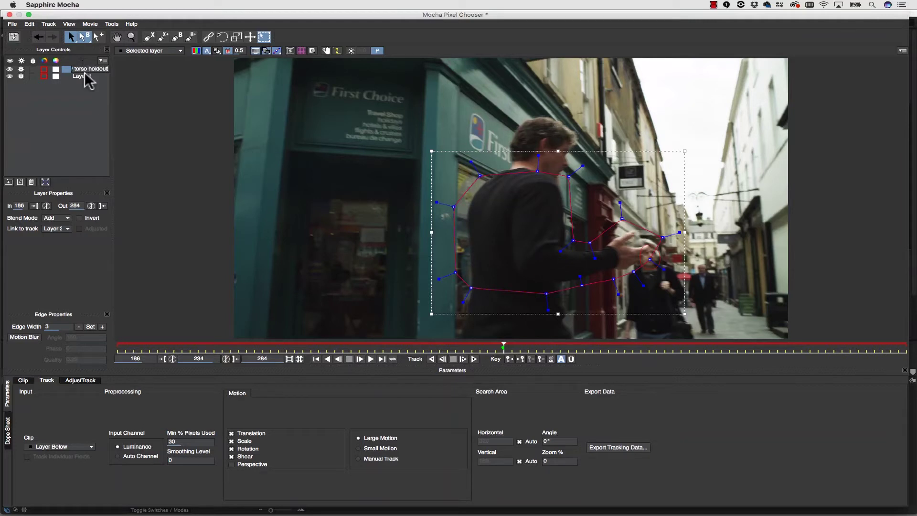
double_click(85, 76)
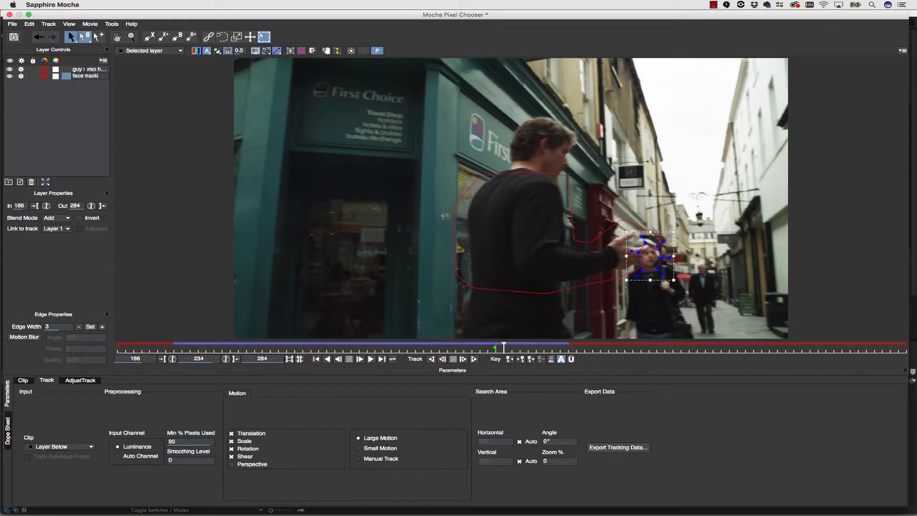
text(face track)
key(Return)
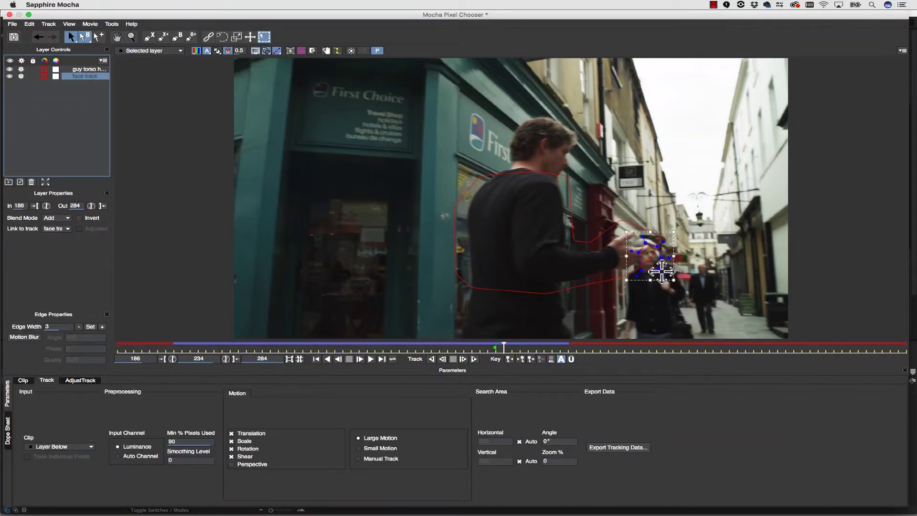
- Enlarge the face track shape at frame 234 to cover the woman's body, then track forward and stop at frame 239
mouse_move(658, 269)
mouse_down()
mouse_move(696, 337)
mouse_move(635, 282)
mouse_move(619, 338)
mouse_up()
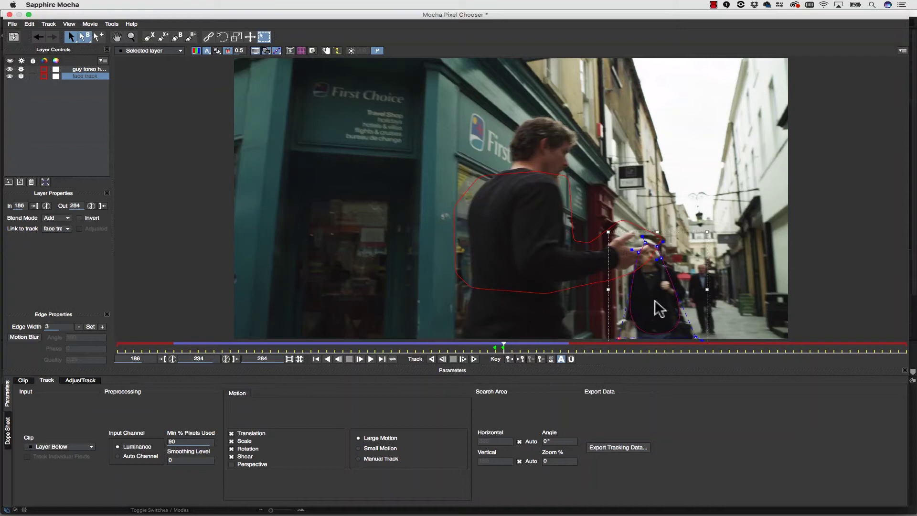
drag(661, 257, 688, 282)
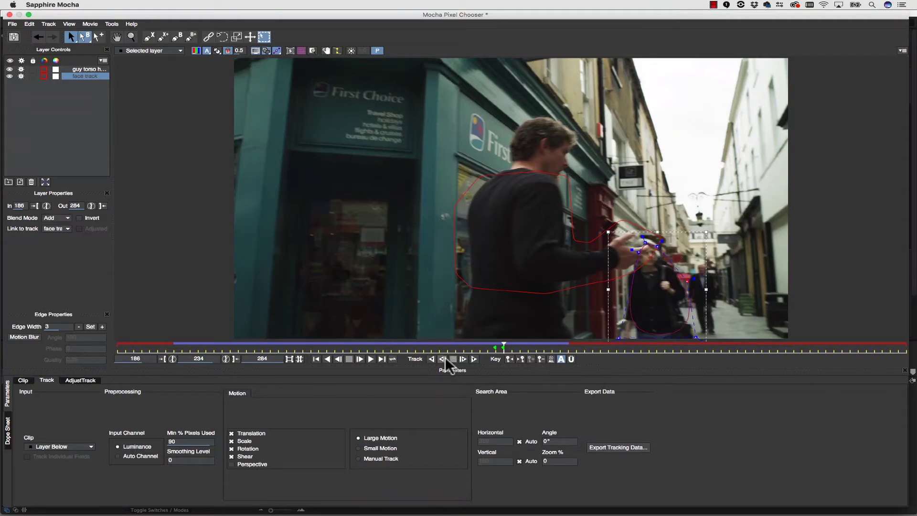
click(474, 359)
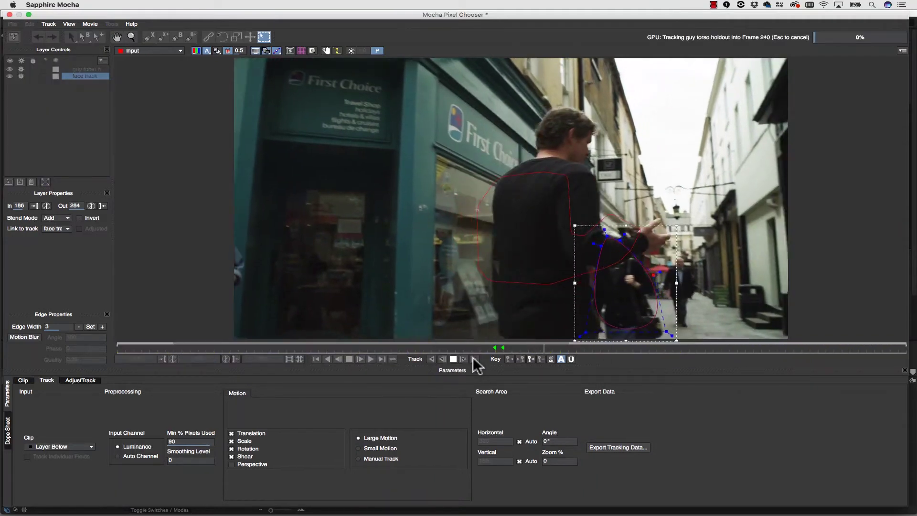
key(Escape)
- Pull the lower point of the face track shape inward at frame 239 and track forward to frame 243
drag(587, 332, 619, 317)
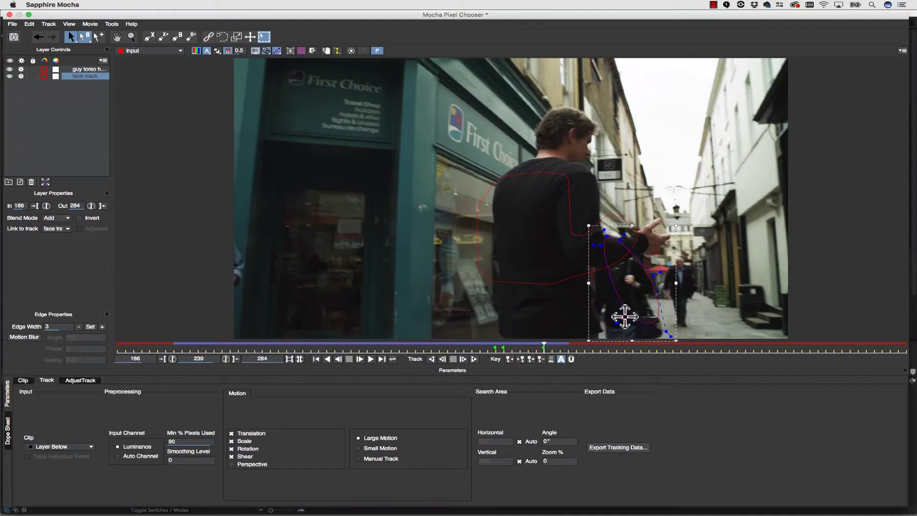
click(474, 359)
click(475, 356)
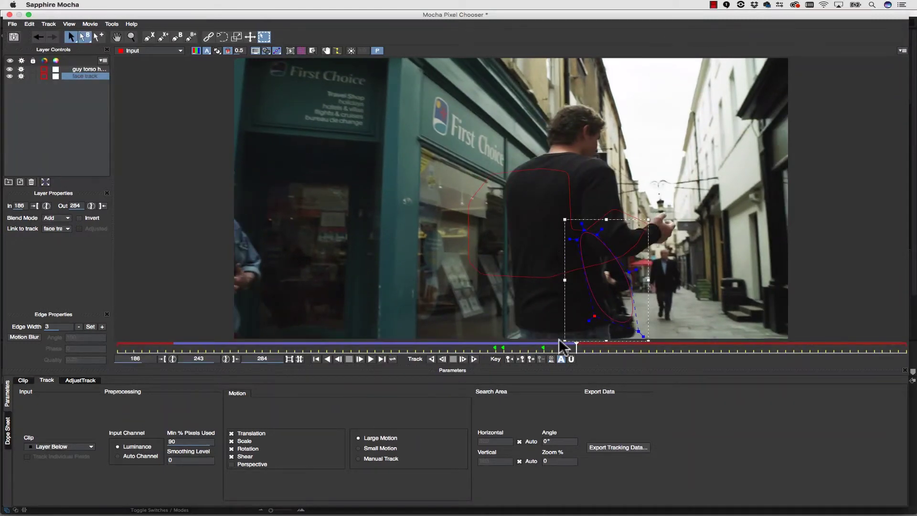
- At frame 254, move and reshape the face track shape around the woman's body, then track it forward
drag(559, 340, 664, 343)
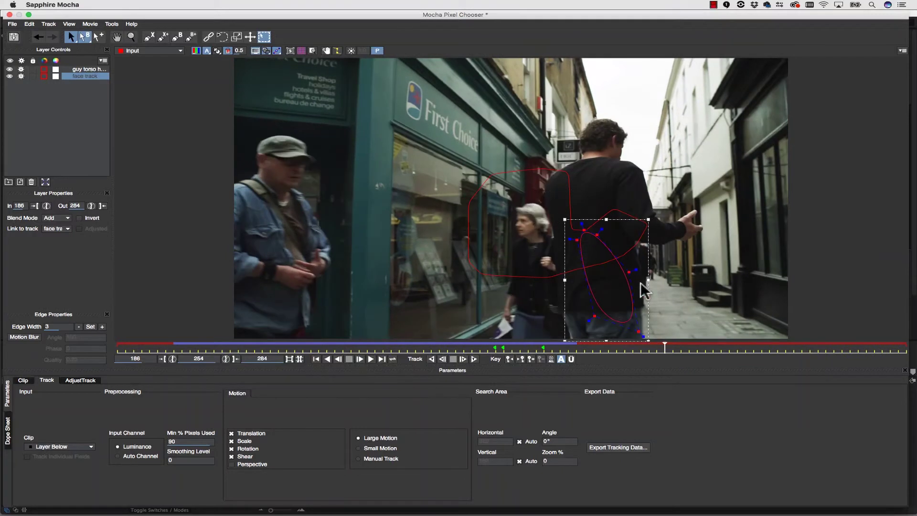
drag(643, 289, 553, 322)
mouse_move(519, 195)
mouse_down()
mouse_move(526, 203)
mouse_move(508, 207)
mouse_up()
click(473, 359)
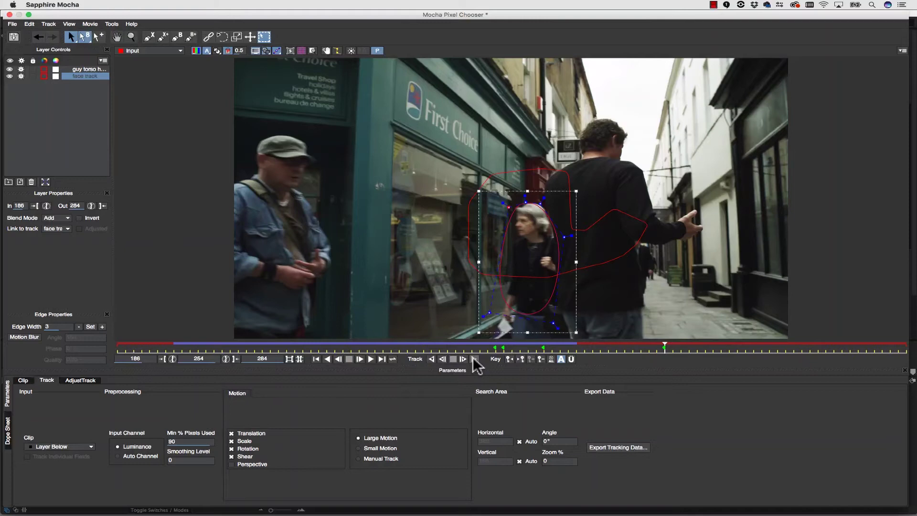
click(474, 359)
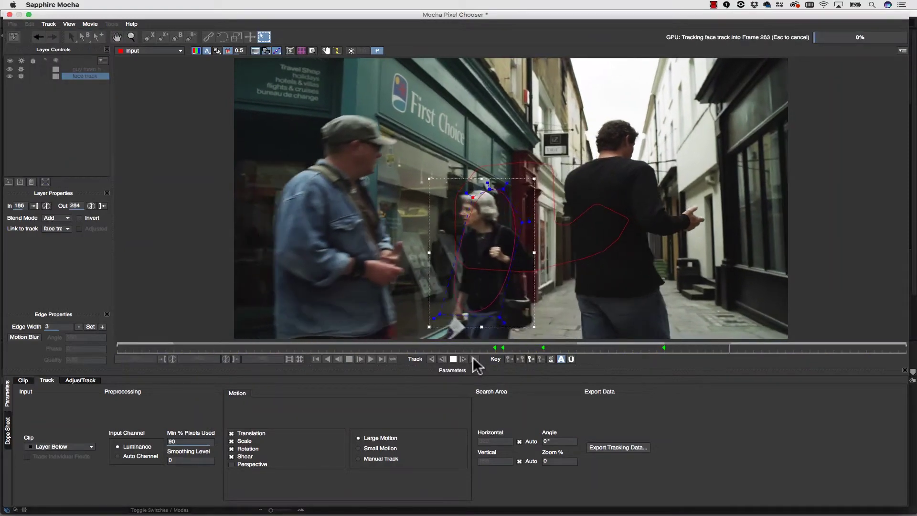
key(Escape)
- Return to frame 254, fit the torso holdout to the foreground man's back and arm, and track it forward to frame 267
drag(760, 348, 664, 348)
click(552, 179)
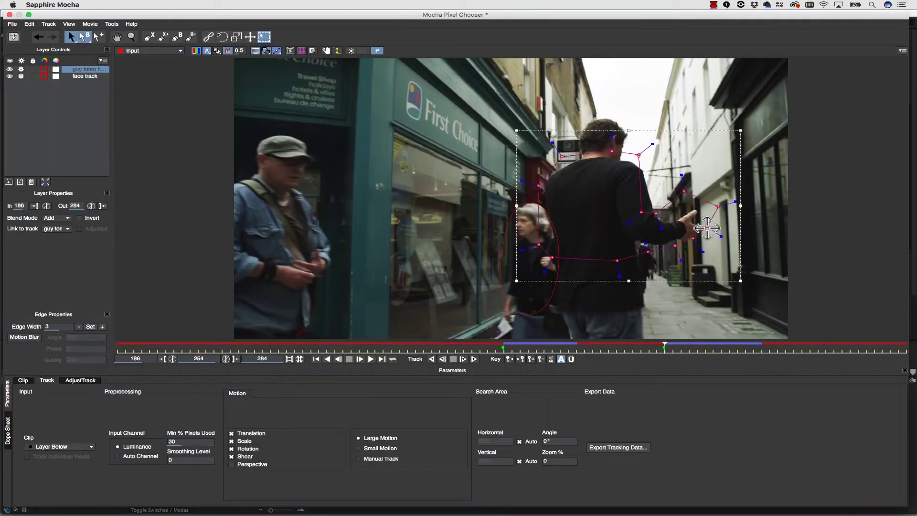
drag(641, 212, 658, 201)
drag(656, 214, 660, 219)
drag(684, 191, 690, 206)
drag(539, 245, 547, 241)
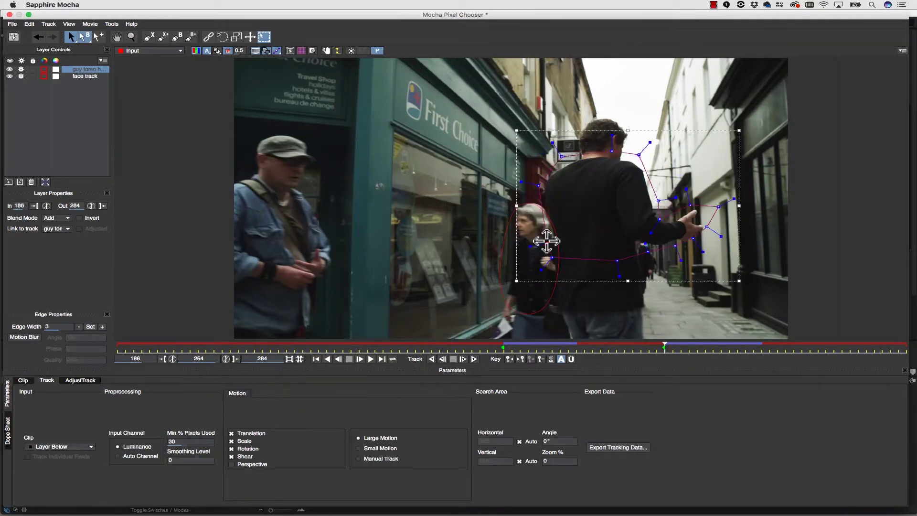
click(474, 359)
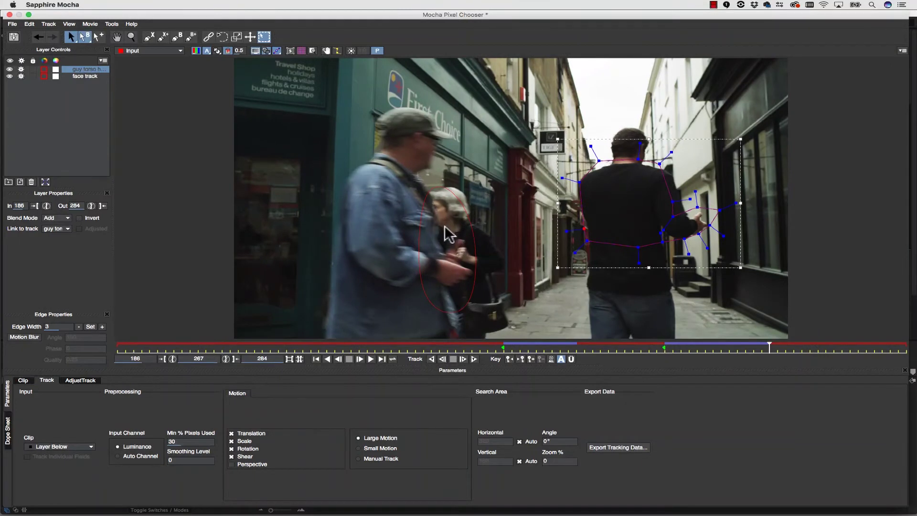
- Draw a new X-spline holdout around the man in the denim jacket and cap at frame 267
click(149, 37)
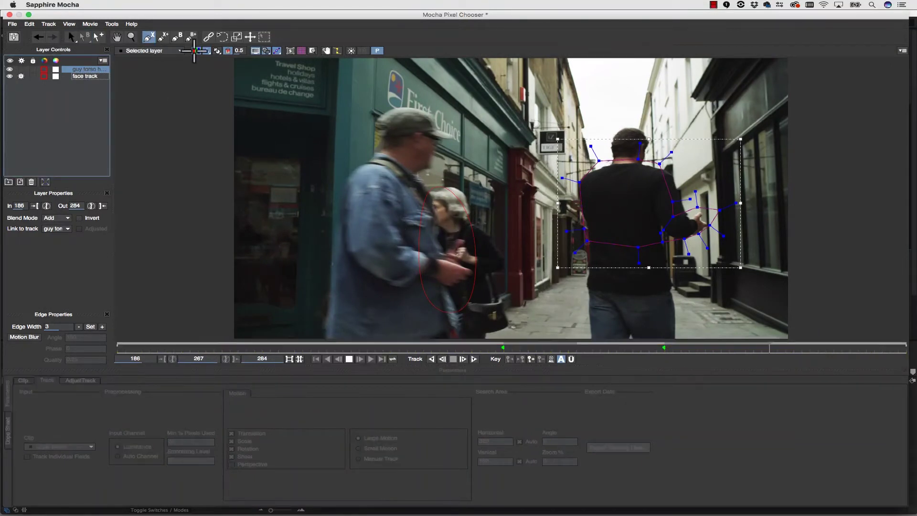
click(331, 204)
click(350, 163)
click(375, 144)
click(374, 108)
click(426, 103)
click(448, 129)
click(418, 176)
click(444, 267)
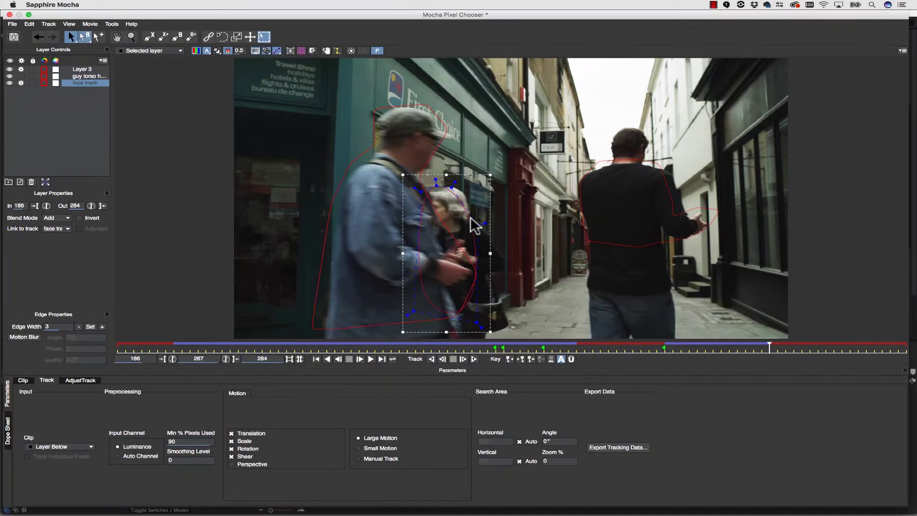
- Extend the lower edge of the face track shape at frame 267 and track forward to frame 269
drag(477, 326, 515, 358)
click(474, 359)
click(457, 263)
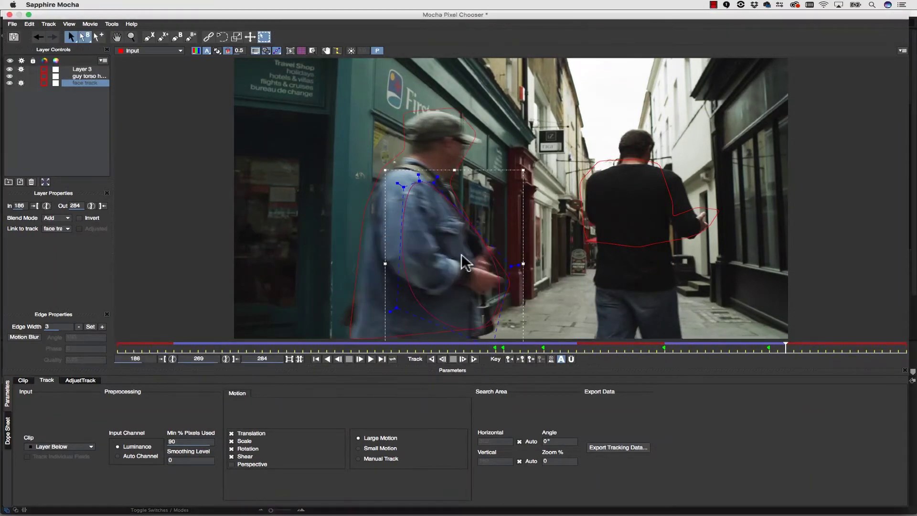
- At frame 274, move the face track shape onto the woman and reshape its points around her body
drag(786, 348, 825, 352)
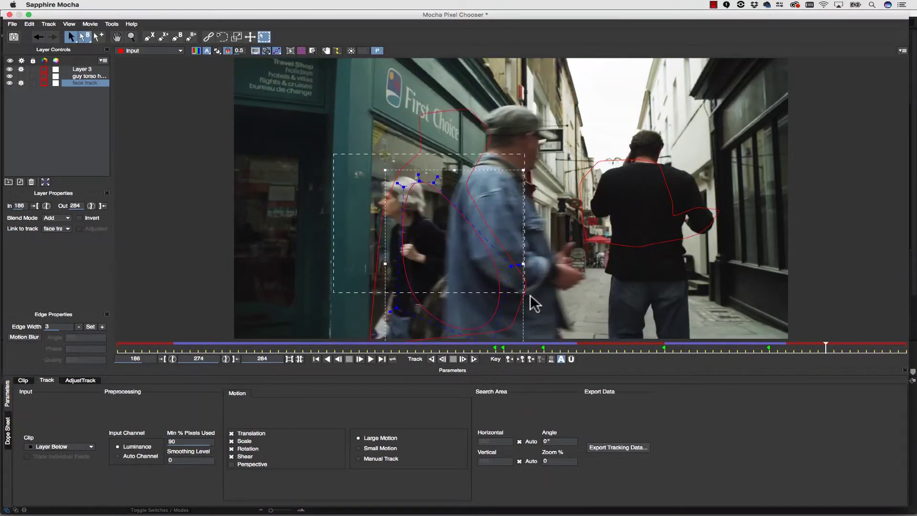
drag(402, 172, 407, 174)
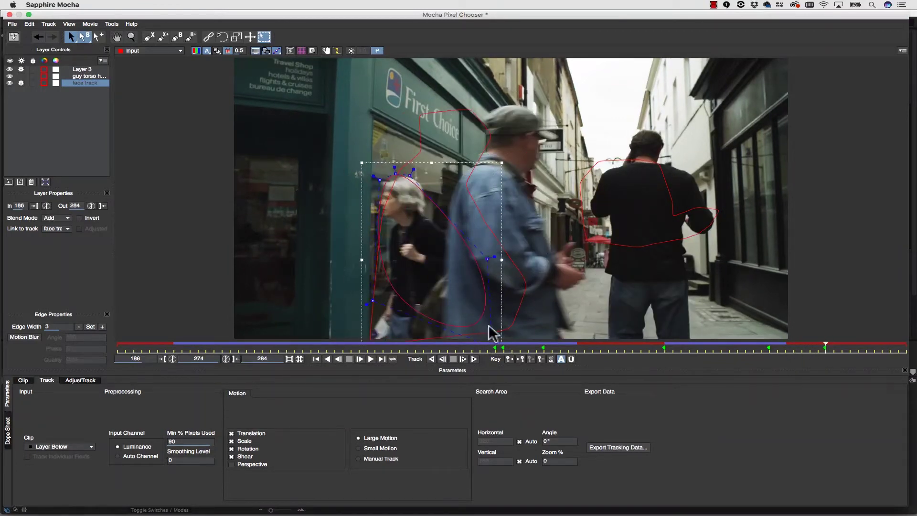
key(x)
drag(481, 294, 491, 218)
drag(499, 266, 395, 282)
key(x)
drag(456, 189, 432, 254)
key(s)
- Delete the holdout layer of the man in the denim jacket and track the woman's shape forward from frame 274 to frame 284
click(473, 139)
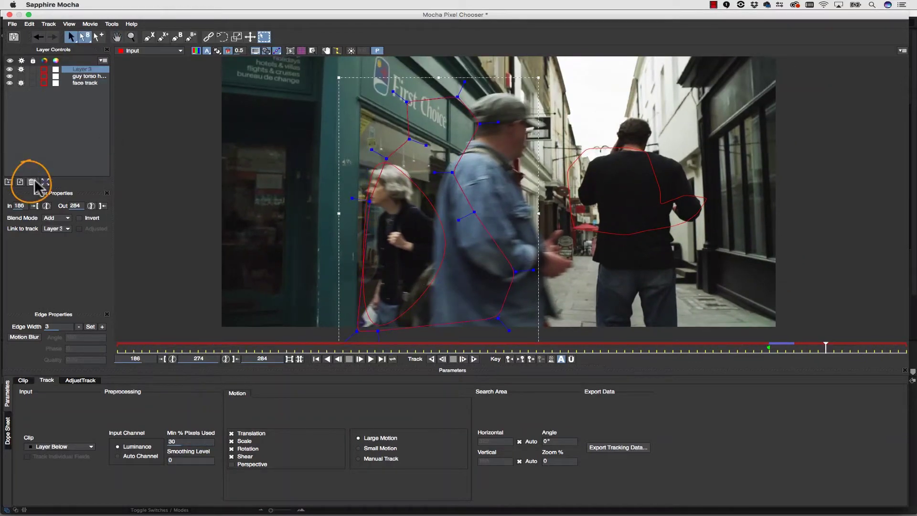
click(32, 182)
click(412, 208)
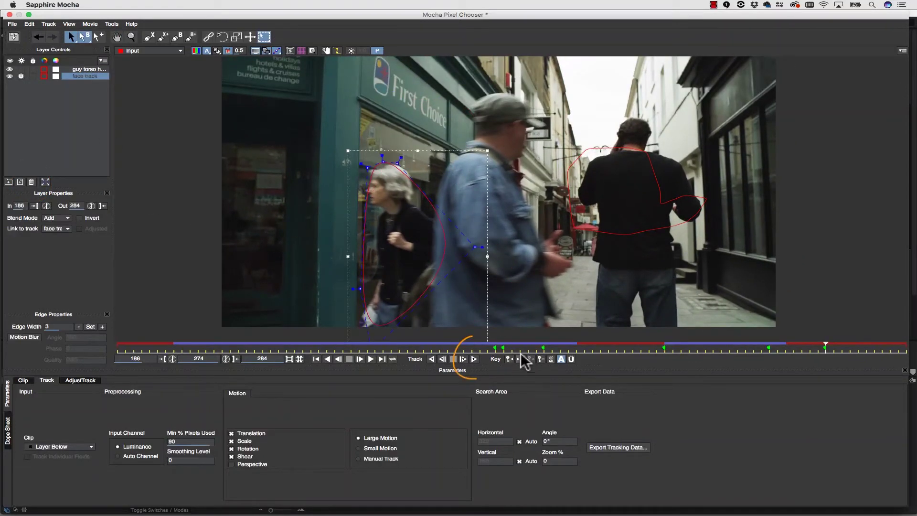
click(474, 359)
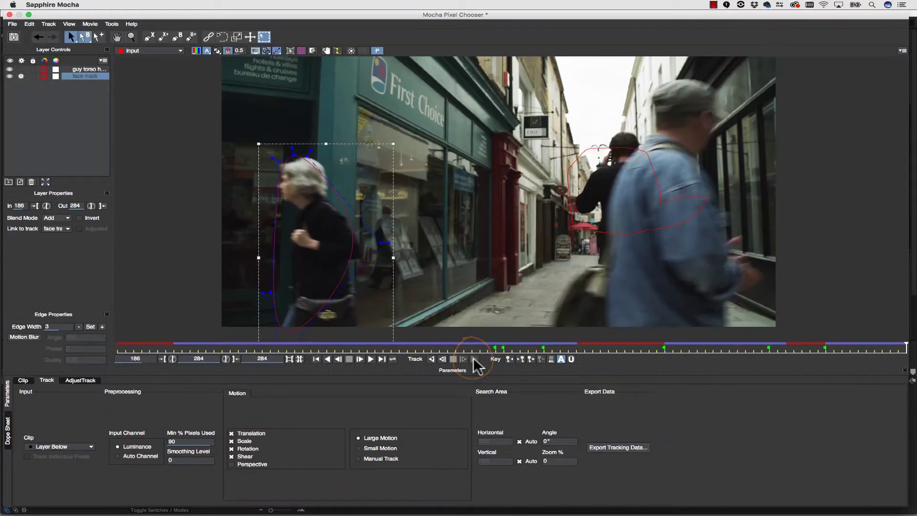
- Delete the face track layer's shape keyframes at frames 234, 239, 254, 267 and 274, keeping only the keyframe at frame 233
drag(908, 348, 505, 366)
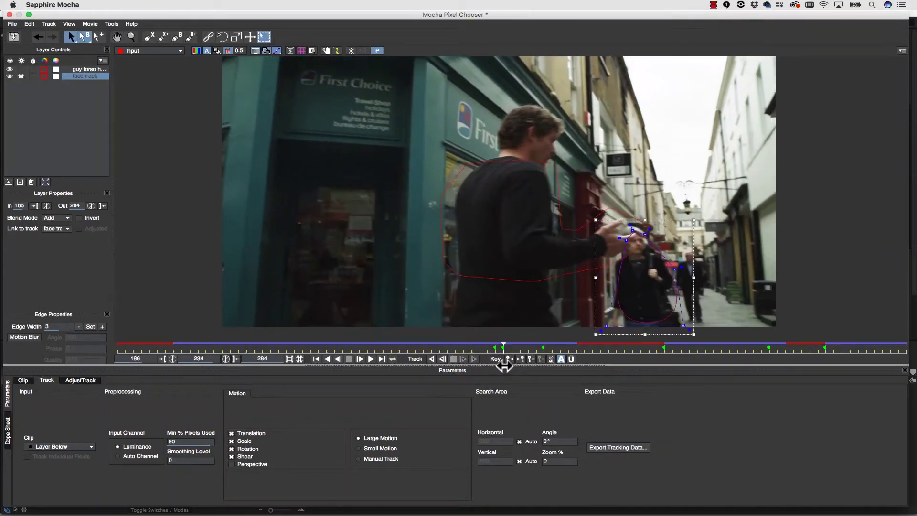
click(541, 359)
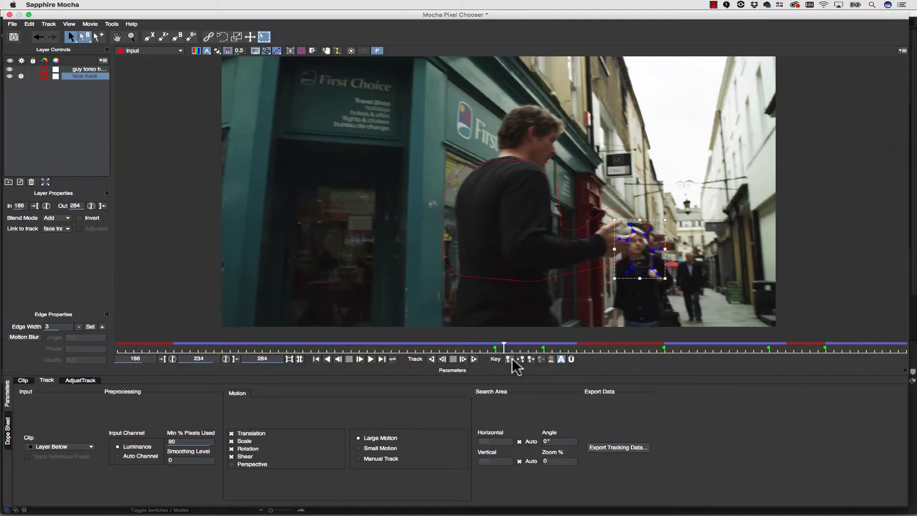
click(521, 359)
click(521, 359)
click(520, 359)
click(541, 359)
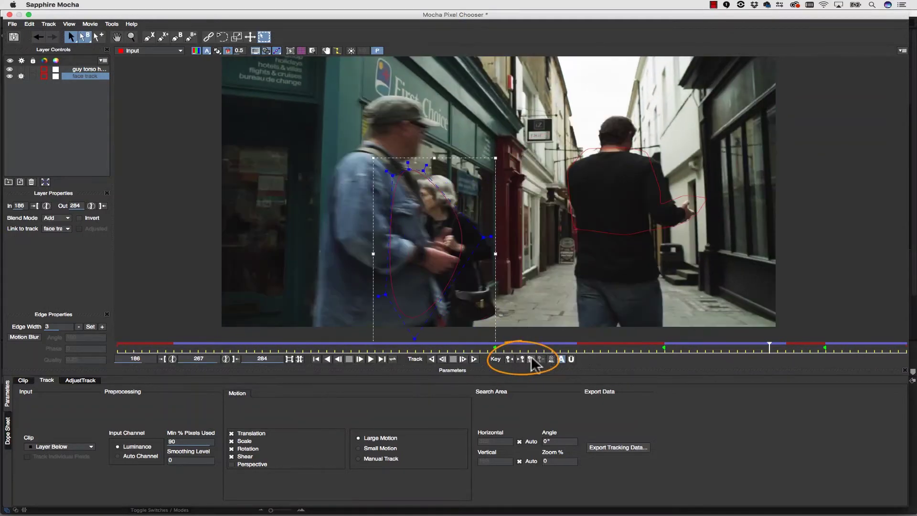
click(521, 359)
click(541, 359)
click(510, 358)
click(541, 359)
- Reposition the small face shape over the woman's face at successive frames up to 275, keyframing each correction
mouse_move(663, 348)
mouse_down()
mouse_move(526, 346)
mouse_move(656, 347)
mouse_up()
drag(591, 232, 529, 209)
drag(657, 349, 737, 349)
drag(470, 204, 459, 203)
drag(737, 348, 810, 349)
drag(420, 198, 403, 196)
drag(810, 348, 833, 350)
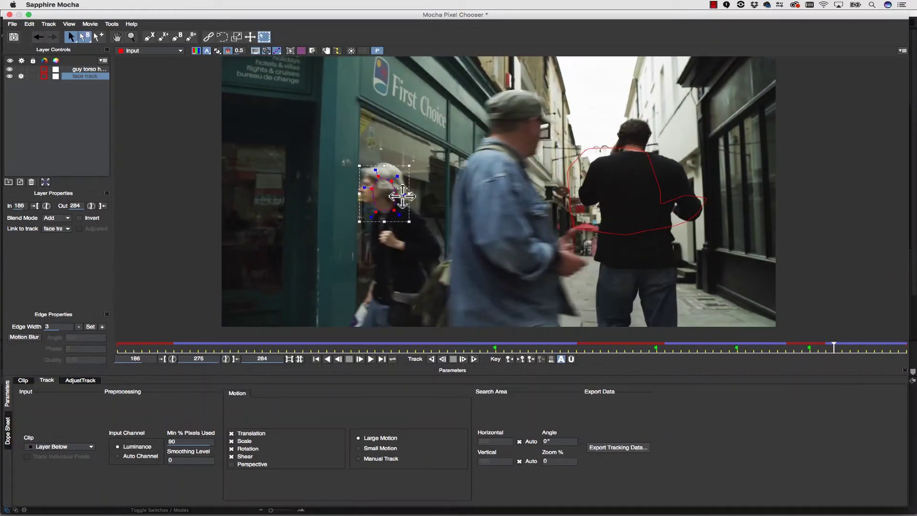
drag(403, 196, 385, 194)
- Scrub back to frame 210, delete the guy torso holdout layer, and save the Mocha project
drag(831, 348, 305, 347)
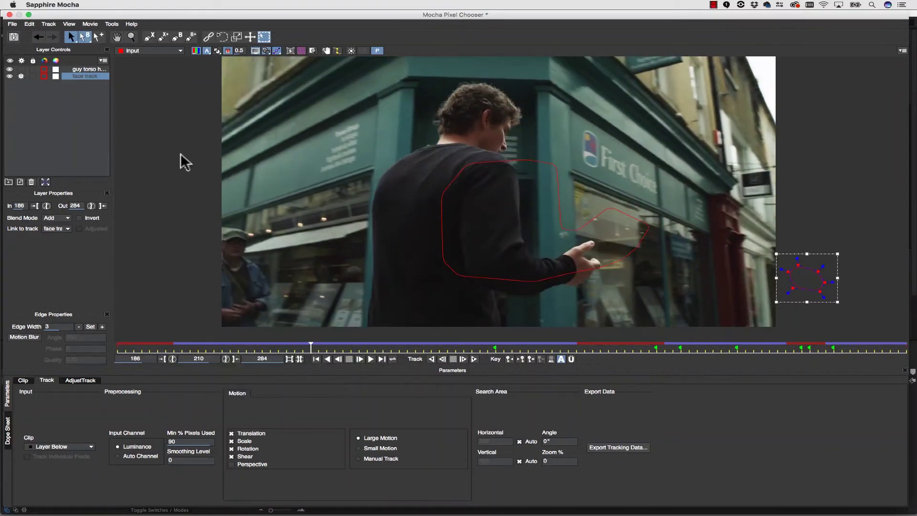
click(71, 69)
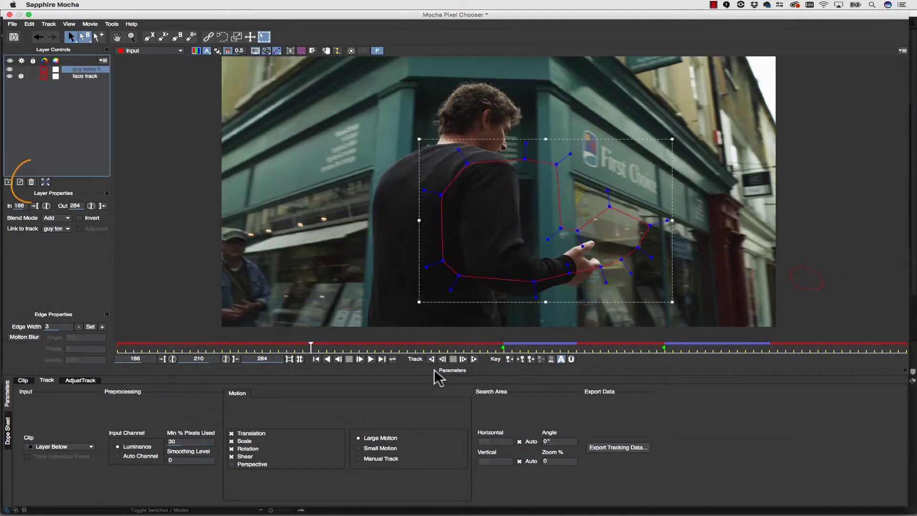
click(32, 182)
click(87, 70)
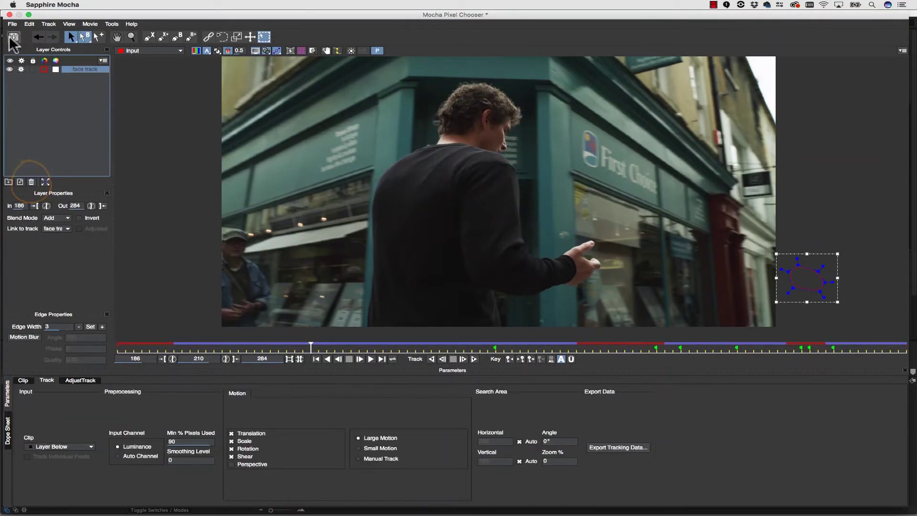
click(11, 40)
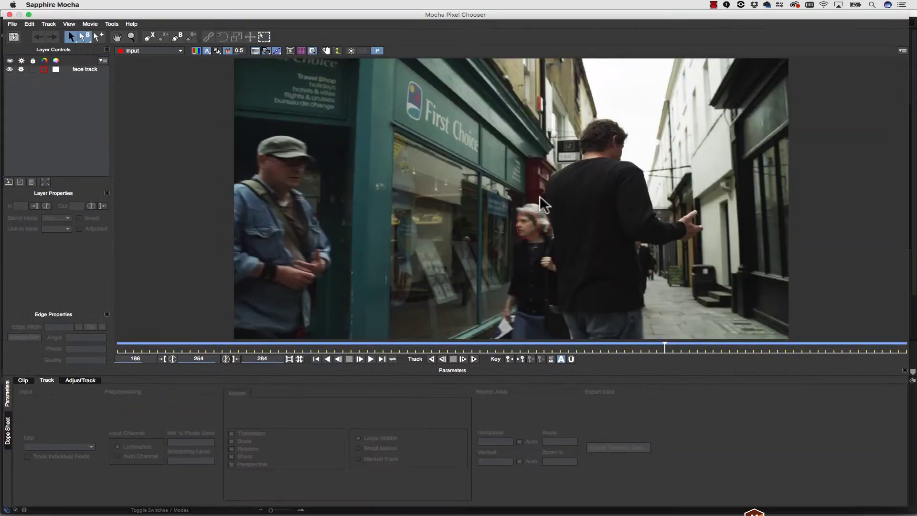
- Enable Überkey for the face track layer and slightly enlarge its shape around the woman's head at frame 254
click(528, 216)
click(569, 358)
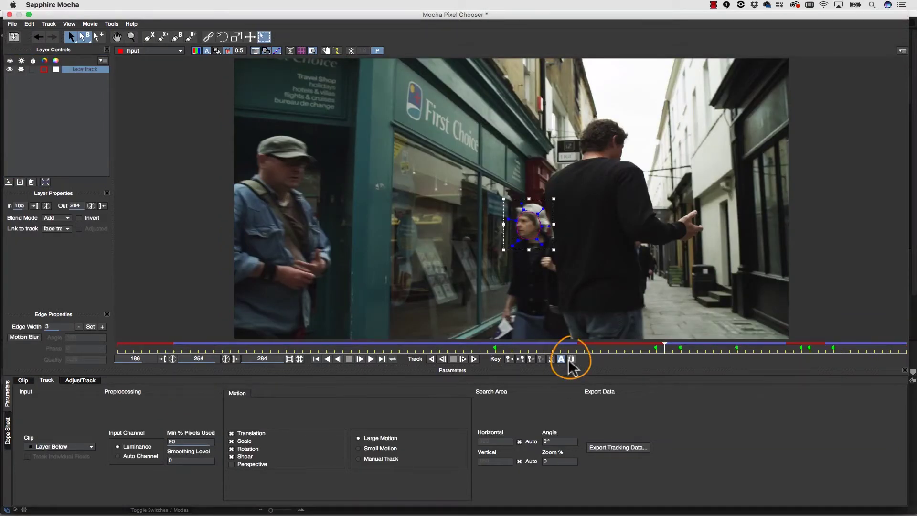
drag(554, 250, 546, 233)
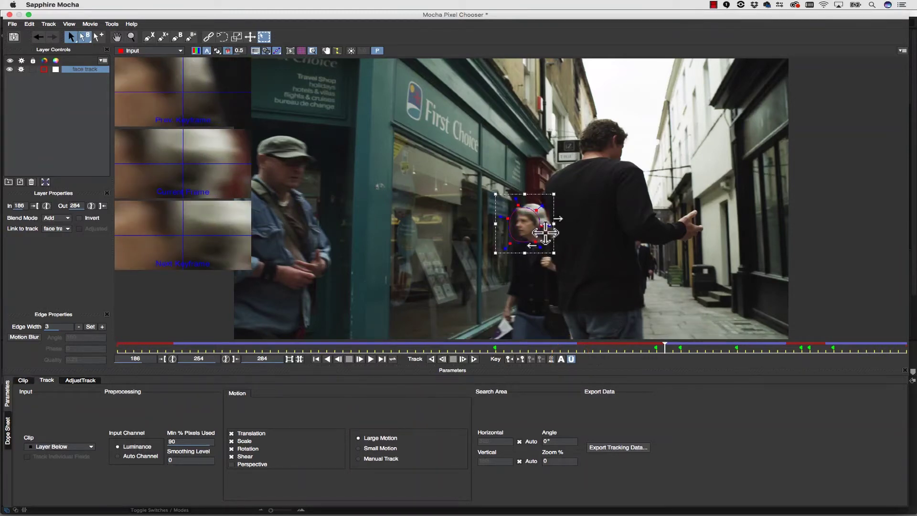
- Check the face shape back to frame 219, save the Mocha project and close Mocha to return to DaVinci Resolve
drag(662, 349, 380, 352)
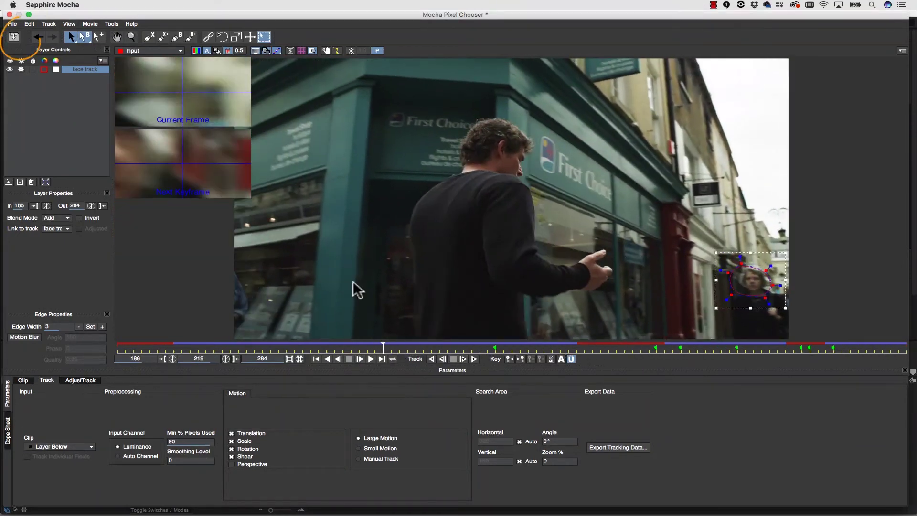
click(14, 36)
click(9, 15)
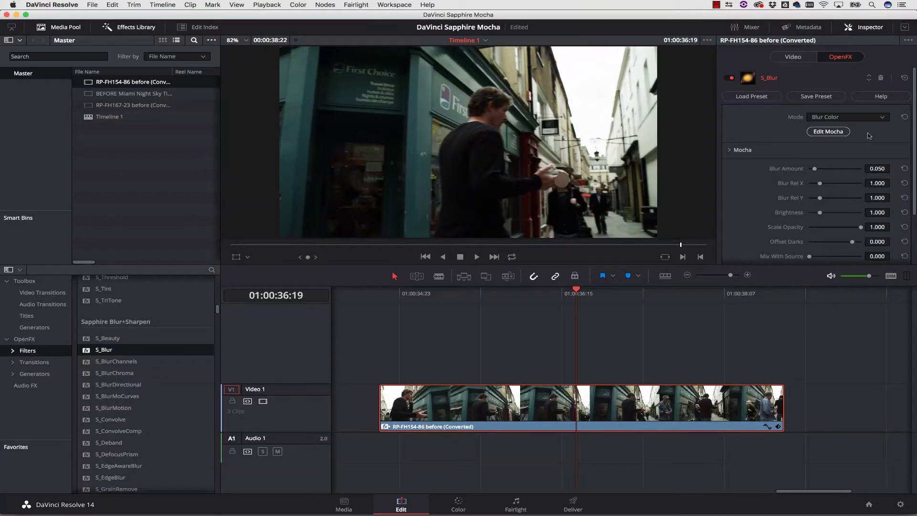
- Set S_Blur's Blur Mocha value to 0.009 and preview the mask by switching Show Mocha Only on and off
click(730, 150)
scroll(794, 162, down, 3)
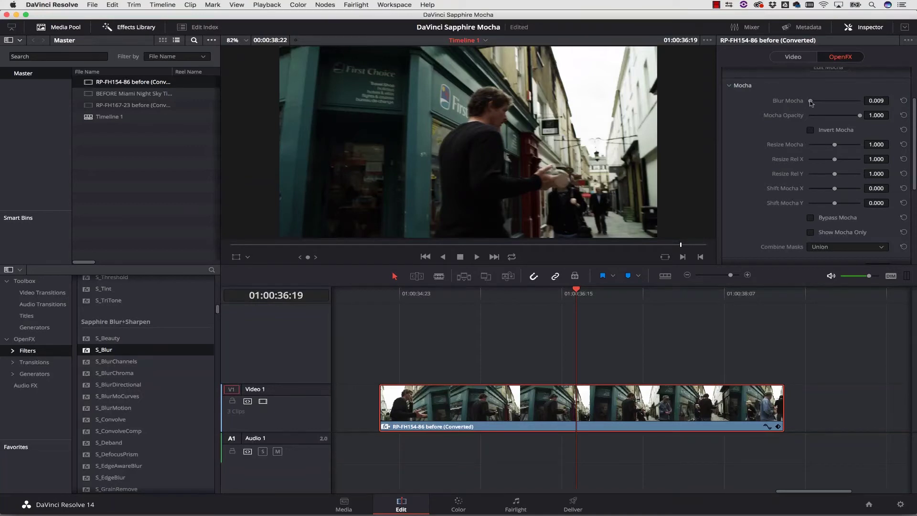
click(810, 233)
click(811, 233)
scroll(813, 231, up, 3)
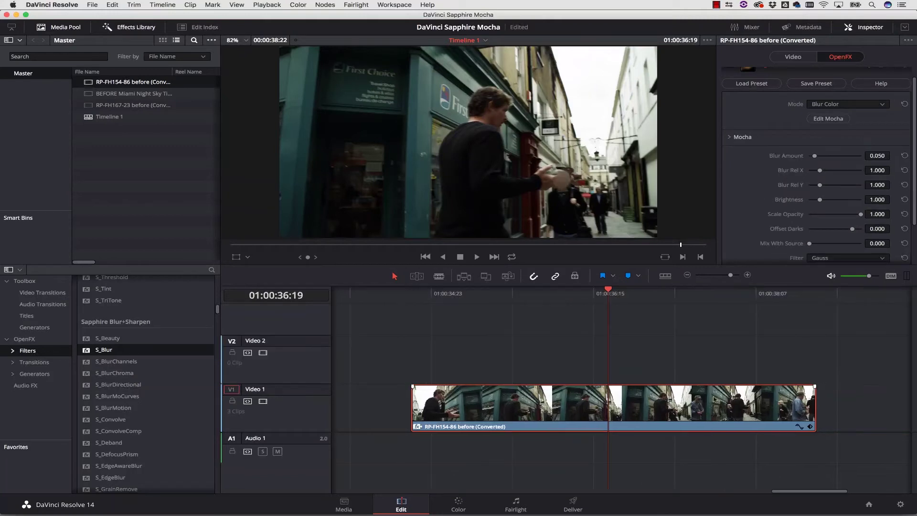
- Paste a copy of the blurred clip at 01:00:39:01 and move it up to Video 2
drag(816, 293, 828, 296)
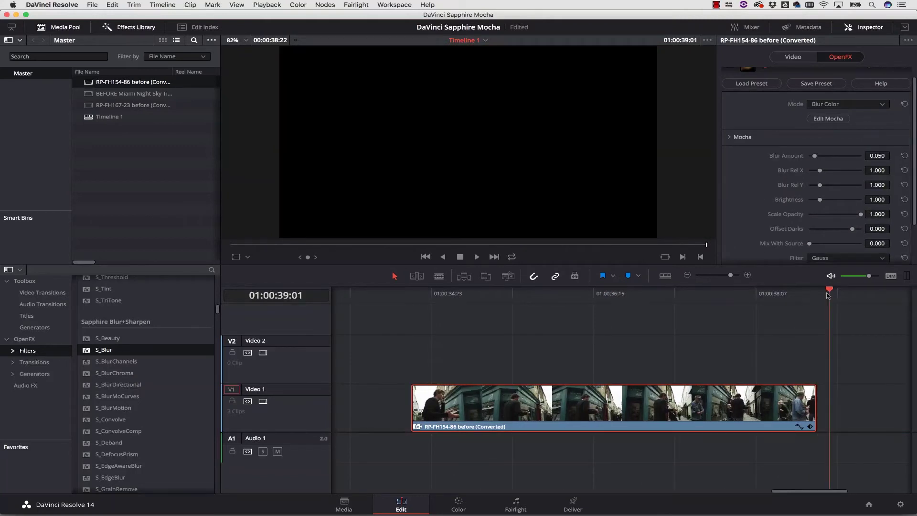
key(super+v)
drag(643, 415, 663, 366)
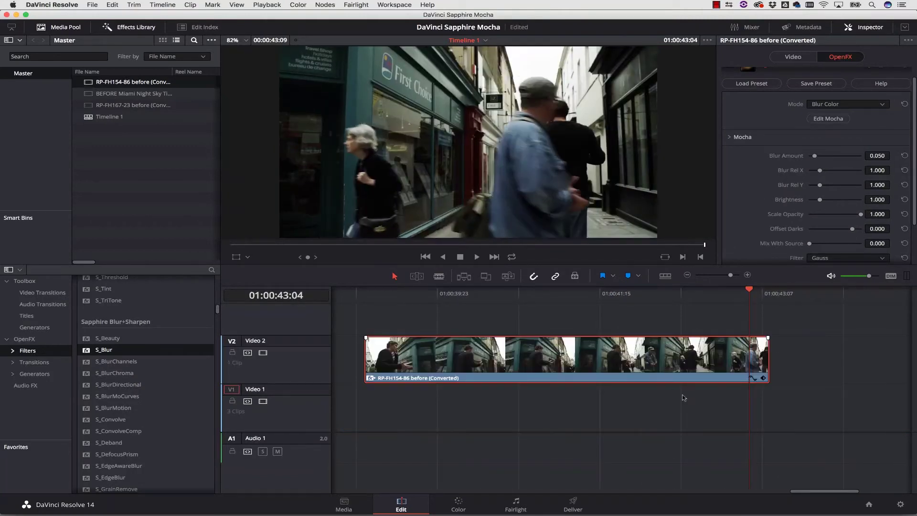
- Align the Video 2 copy directly above the original clip, remove its S_Blur effect and go to 01:00:36:19
drag(810, 490, 781, 490)
drag(716, 367, 478, 367)
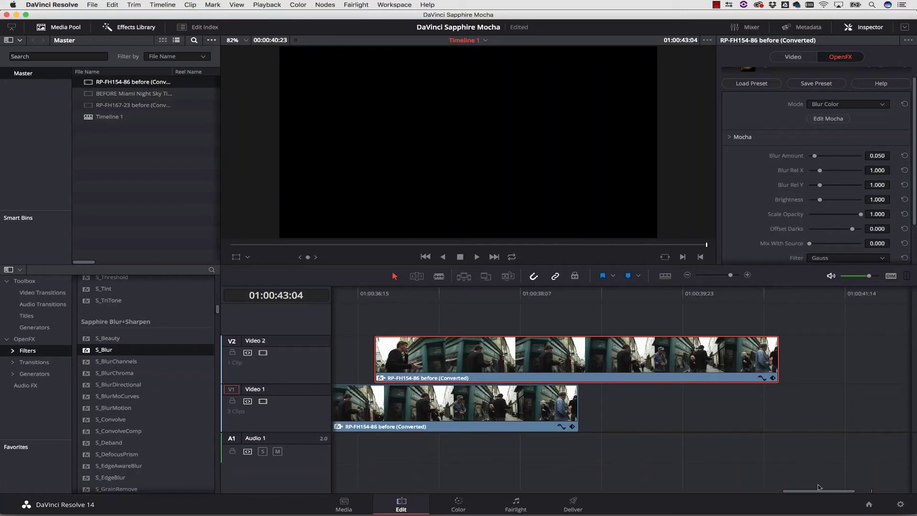
drag(817, 490, 789, 493)
drag(758, 377, 559, 383)
drag(620, 289, 591, 299)
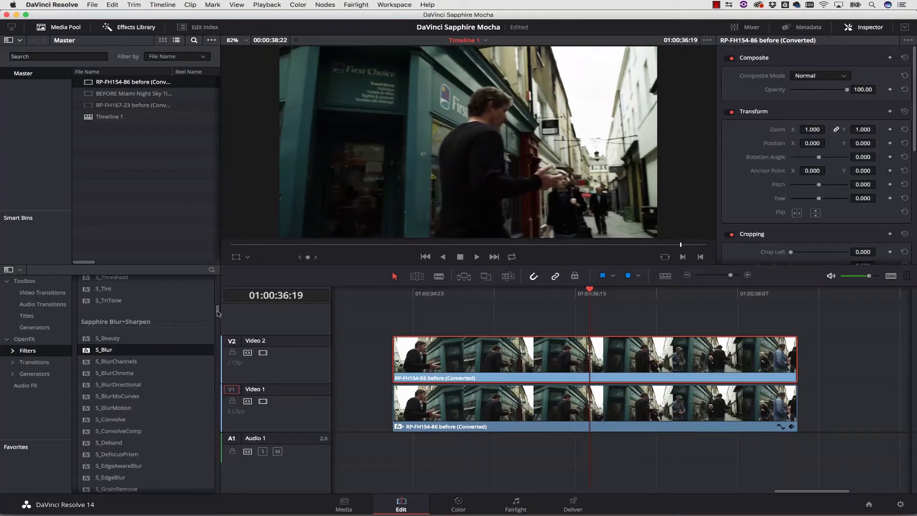
- Apply the S_Layer effect from Sapphire Composite to the Video 2 clip and open its Mocha editor
drag(217, 310, 217, 321)
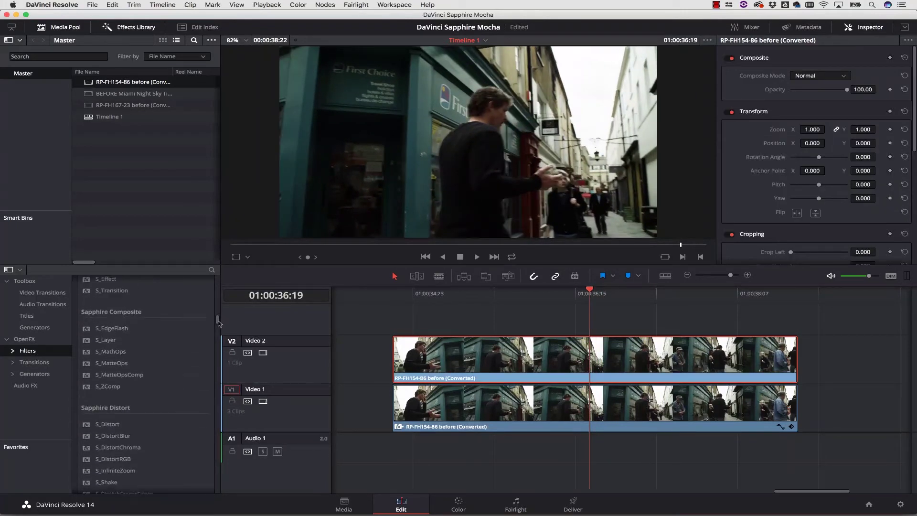
click(87, 344)
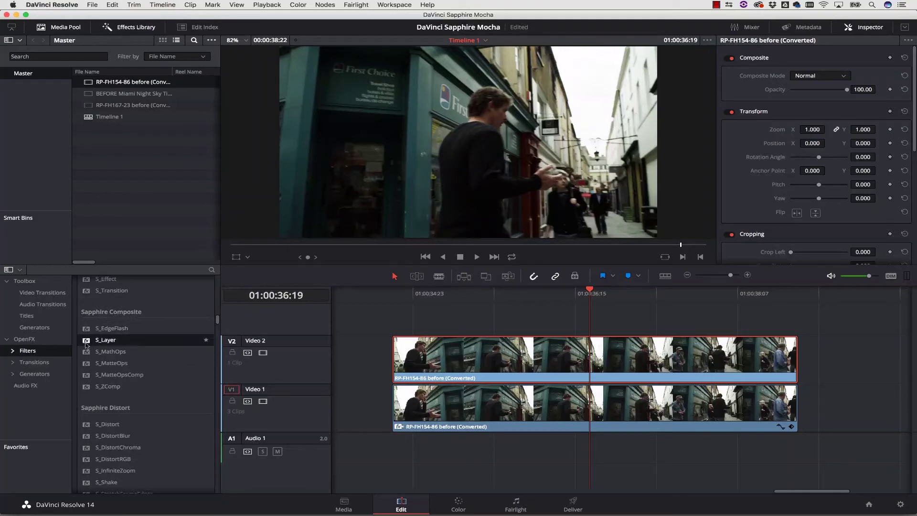
drag(346, 333, 547, 363)
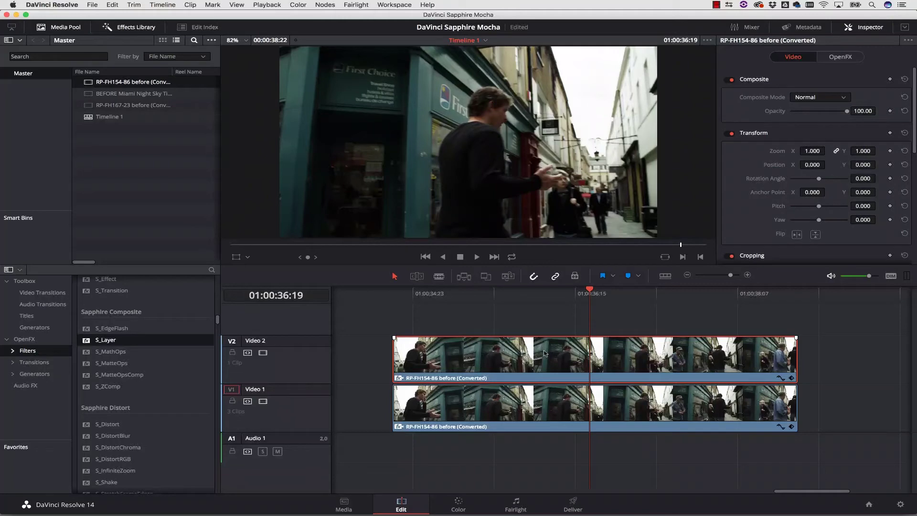
click(840, 56)
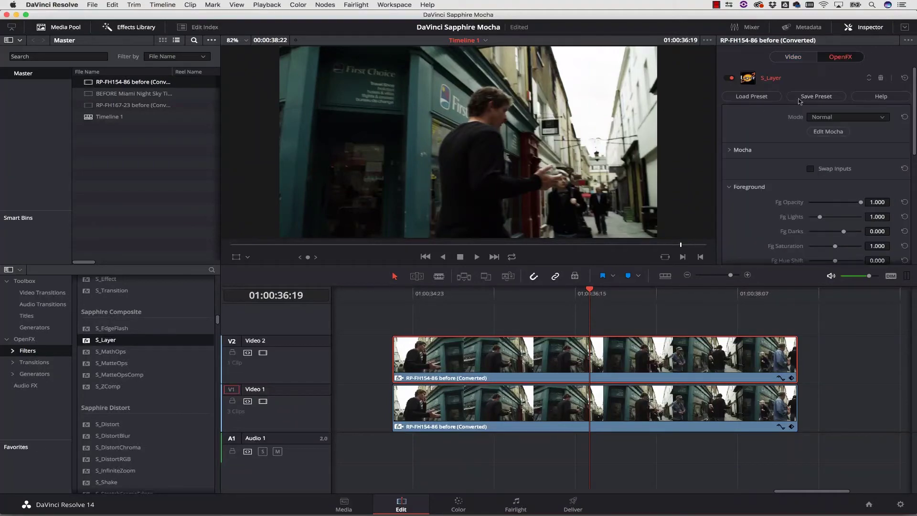
click(829, 129)
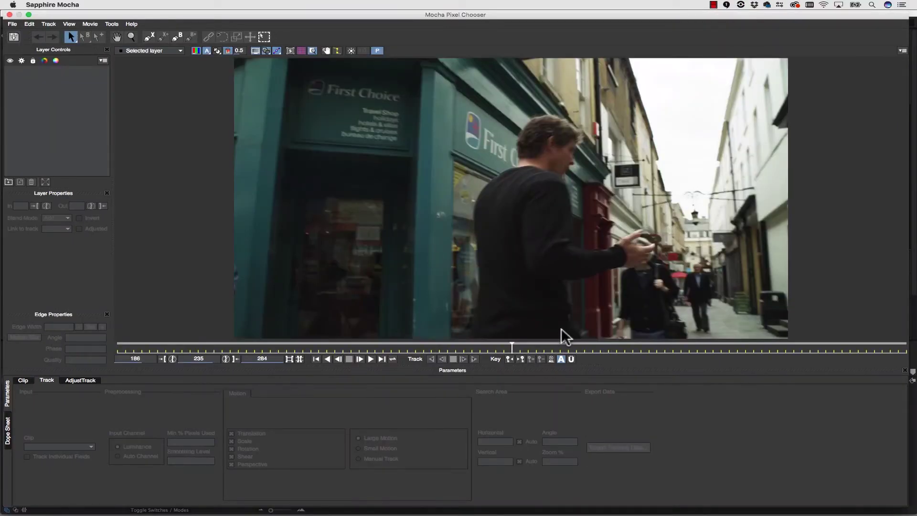
- Draw a closed X-Spline around the forearm and hand of the man in black at frame 234
mouse_move(509, 346)
mouse_down()
mouse_move(634, 350)
mouse_move(495, 359)
mouse_move(682, 352)
mouse_move(501, 350)
mouse_up()
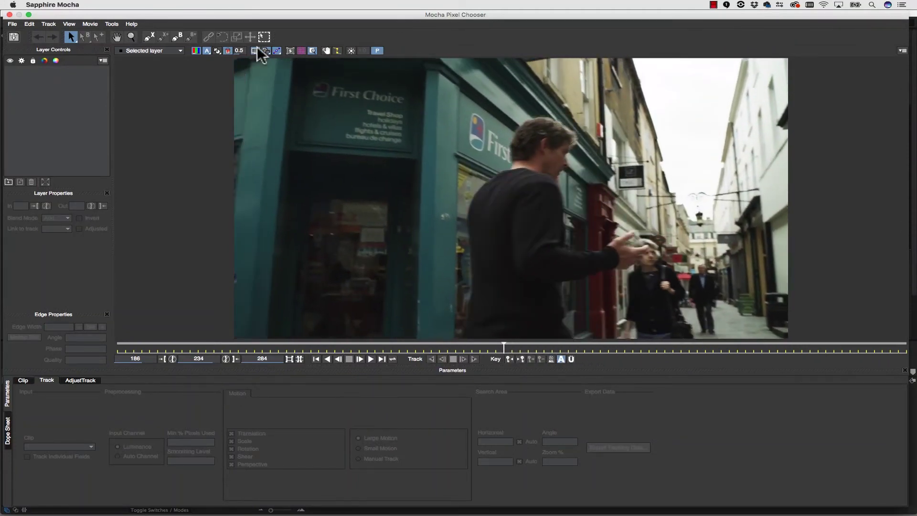
click(131, 36)
drag(597, 244, 592, 148)
click(149, 37)
click(491, 245)
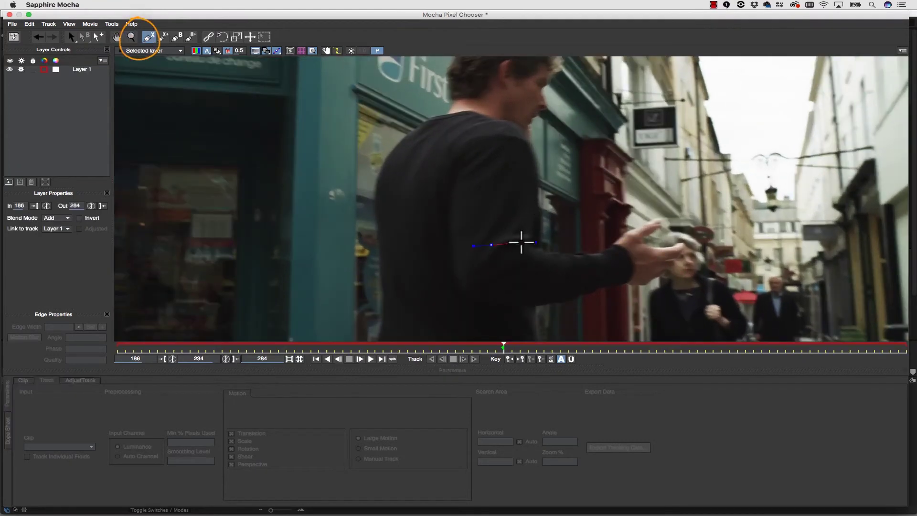
click(544, 250)
click(585, 253)
click(604, 250)
click(623, 234)
click(640, 226)
click(658, 219)
click(650, 245)
click(675, 246)
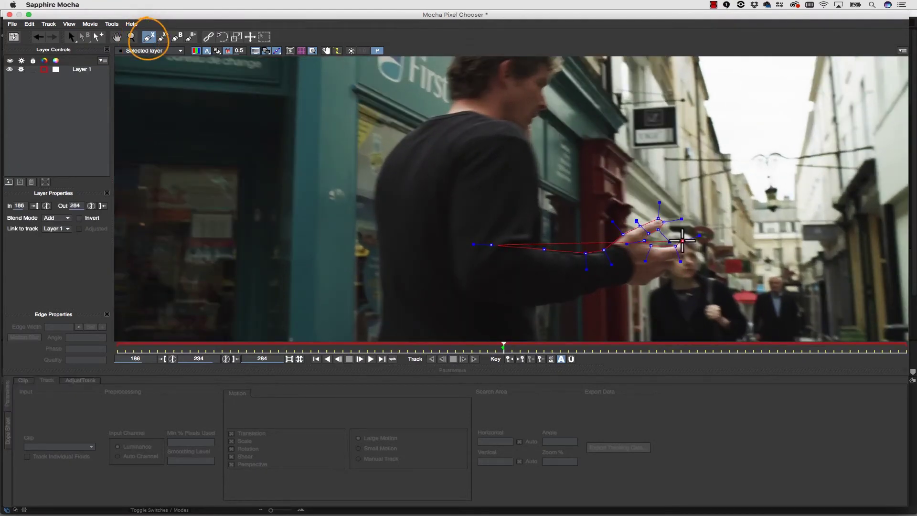
click(685, 241)
click(686, 248)
click(678, 254)
click(677, 267)
click(668, 272)
click(661, 280)
click(642, 286)
click(625, 283)
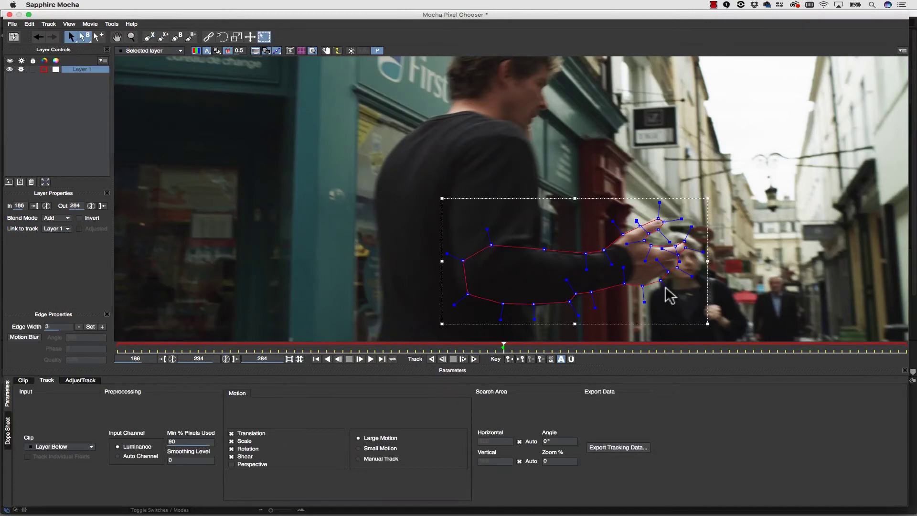
drag(661, 280, 625, 284)
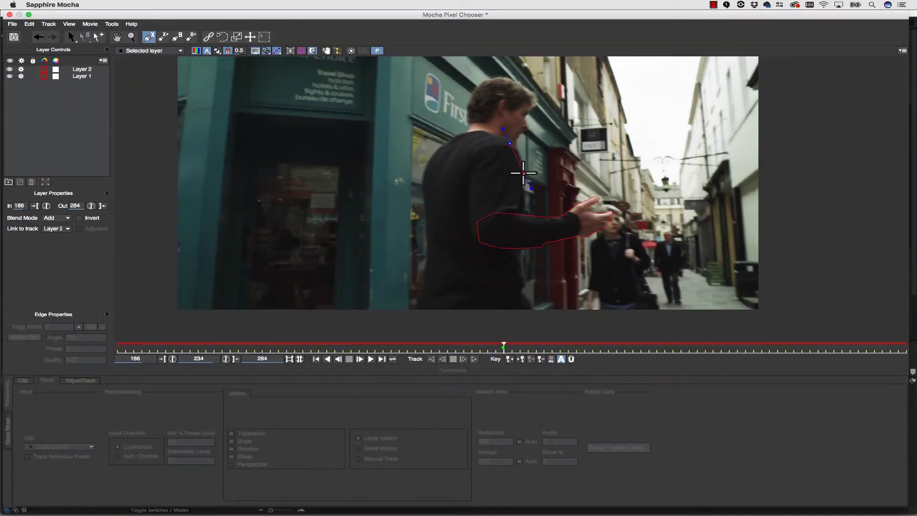
- Draw a second X-Spline layer around the torso of the man in black and refine its points along his back
click(526, 199)
click(521, 222)
click(520, 259)
click(526, 286)
click(486, 290)
click(428, 291)
click(430, 260)
click(429, 231)
click(419, 184)
click(432, 152)
click(448, 141)
right_click(448, 141)
drag(431, 260, 426, 230)
drag(420, 181, 424, 177)
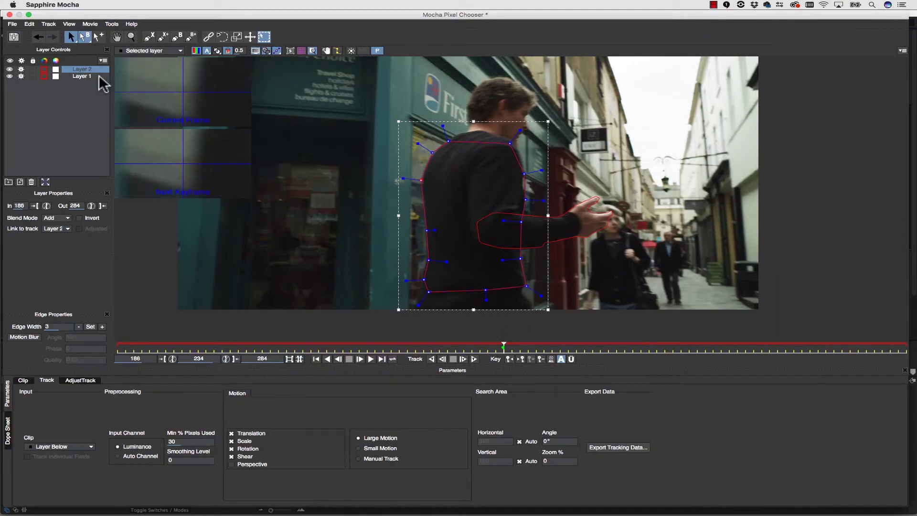
- Rename the torso layer "guy body" and the arm layer "guy arm"
double_click(82, 69)
text(guy body)
double_click(87, 76)
text(arm)
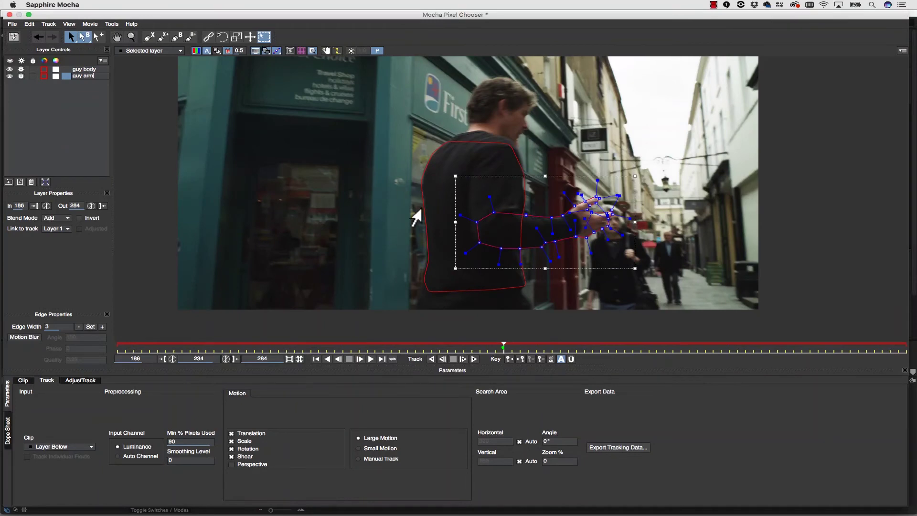
text(uy arm)
- Track the guy body and guy arm layers both forward and backward from frame 234
click(474, 359)
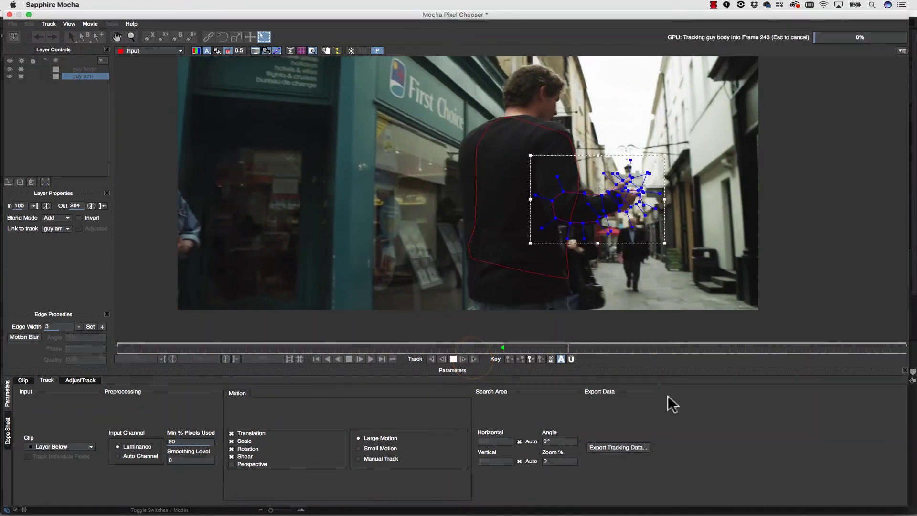
click(431, 359)
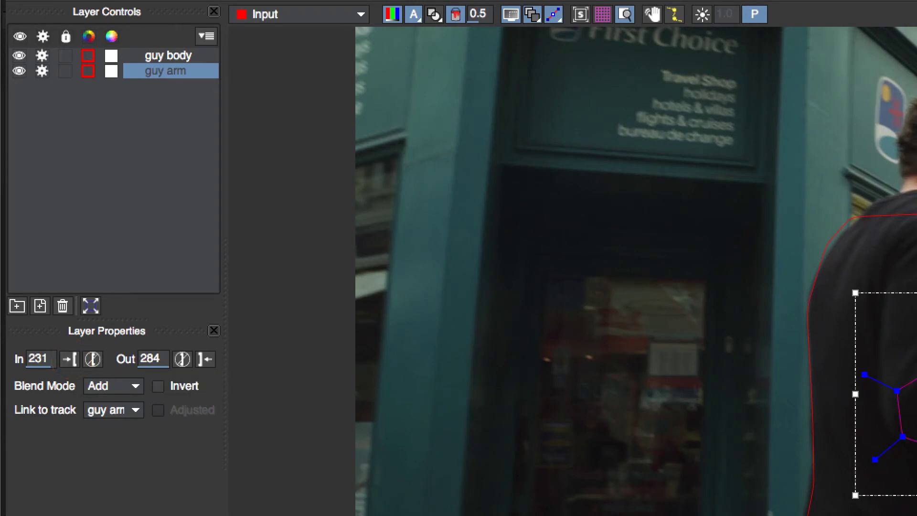
- Set the out point of both layers to frame 257 and the guy body layer's in point to frame 231
click(204, 359)
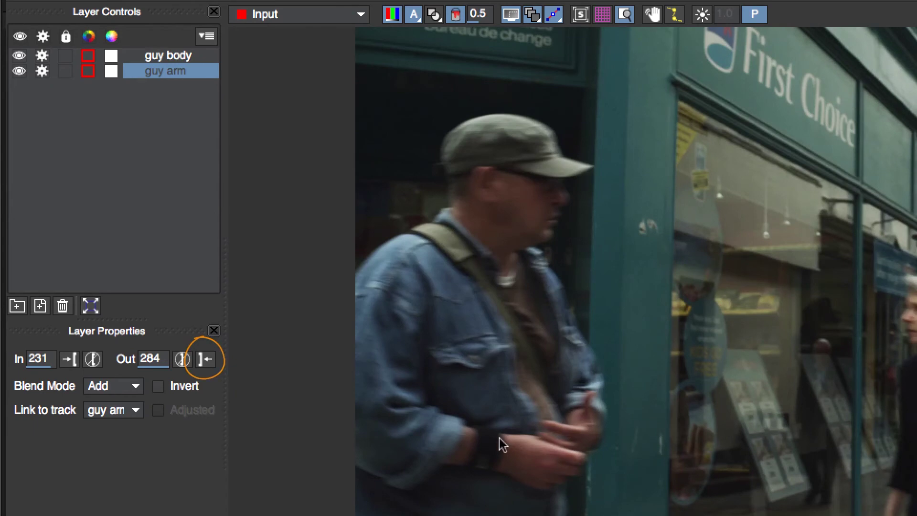
click(210, 359)
click(168, 56)
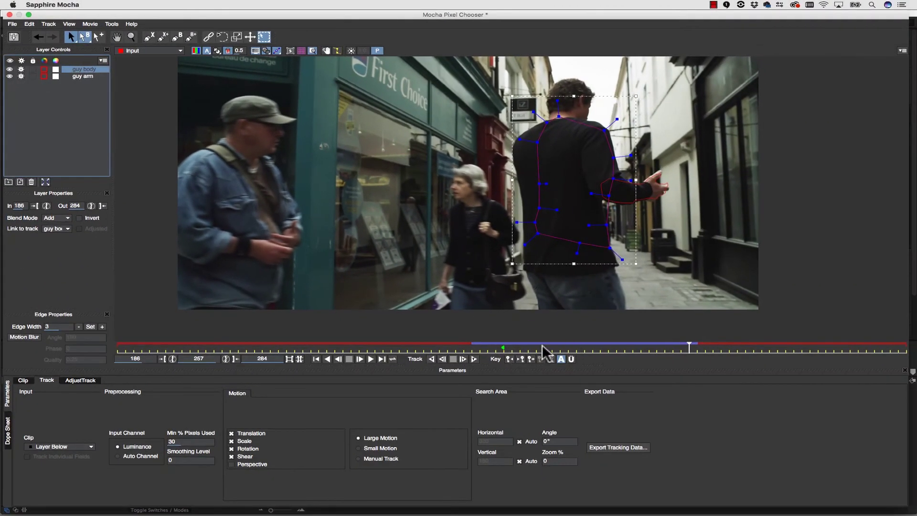
click(102, 206)
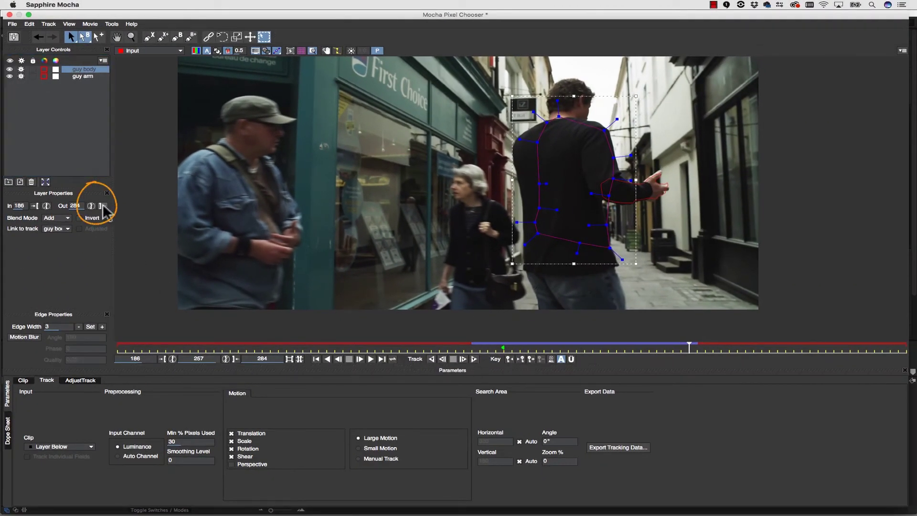
click(479, 345)
click(35, 205)
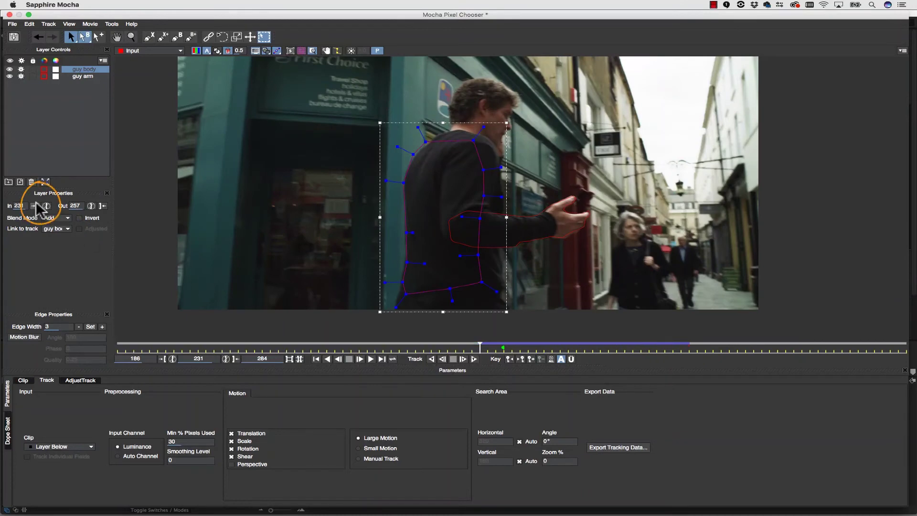
- Pull the guy body shape's points out to the edge of the man's back at frame 253
drag(480, 350, 656, 353)
key(z)
drag(527, 205, 440, 160)
drag(407, 104, 551, 207)
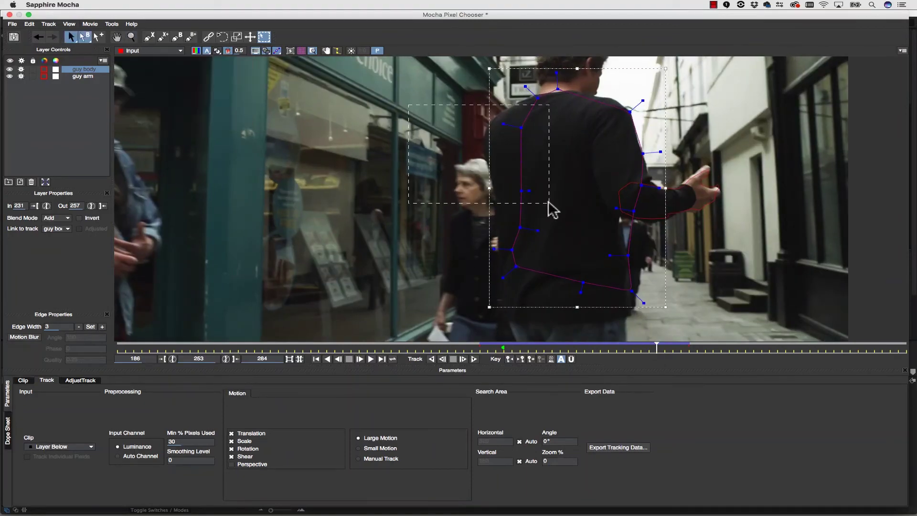
drag(522, 128, 479, 130)
drag(515, 266, 501, 267)
- Correct the guy body outline at frames 255 and 239 and at one frame between them
drag(657, 352, 672, 351)
drag(512, 191, 500, 191)
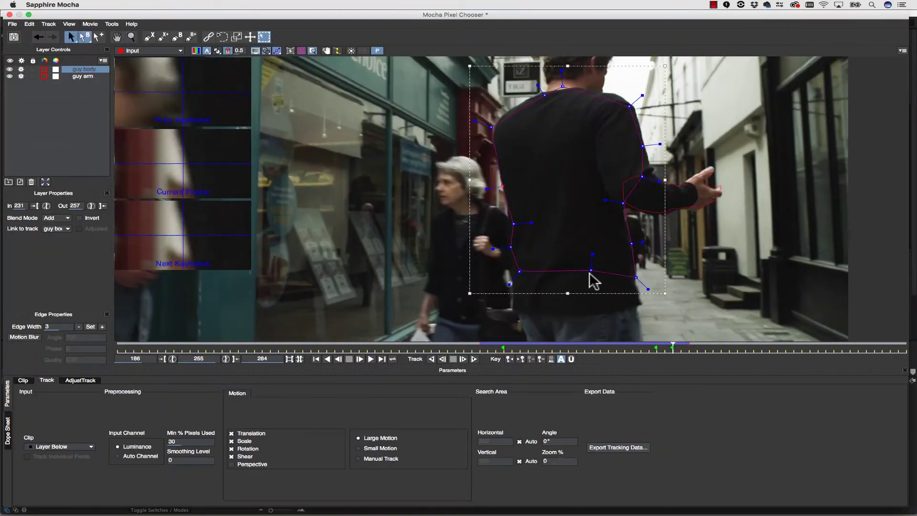
drag(672, 352, 624, 352)
drag(478, 190, 466, 189)
drag(625, 348, 543, 349)
drag(578, 201, 572, 203)
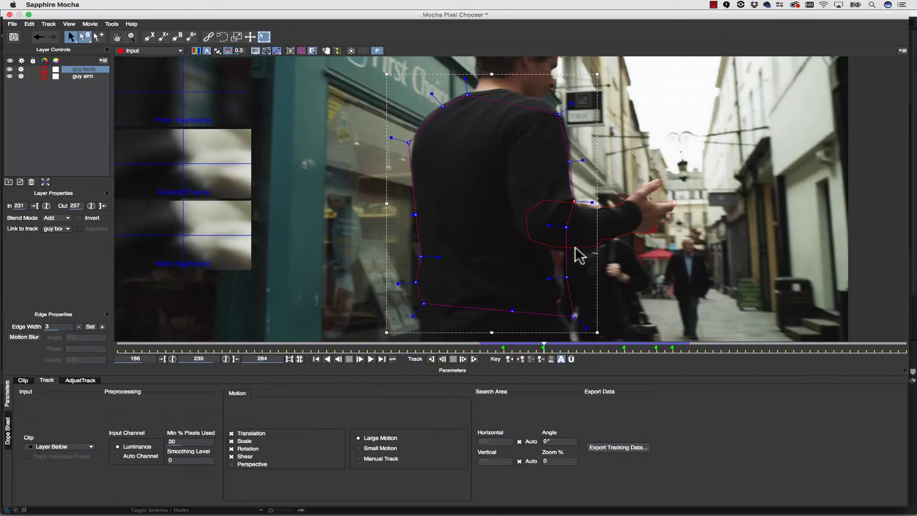
drag(565, 266, 555, 266)
- Refit the guy arm spline to the man's arm and fingers at frame 240 and advance to frame 252
mouse_move(543, 347)
mouse_down()
mouse_move(511, 349)
mouse_move(565, 347)
mouse_move(551, 347)
mouse_up()
click(678, 212)
drag(680, 213, 613, 203)
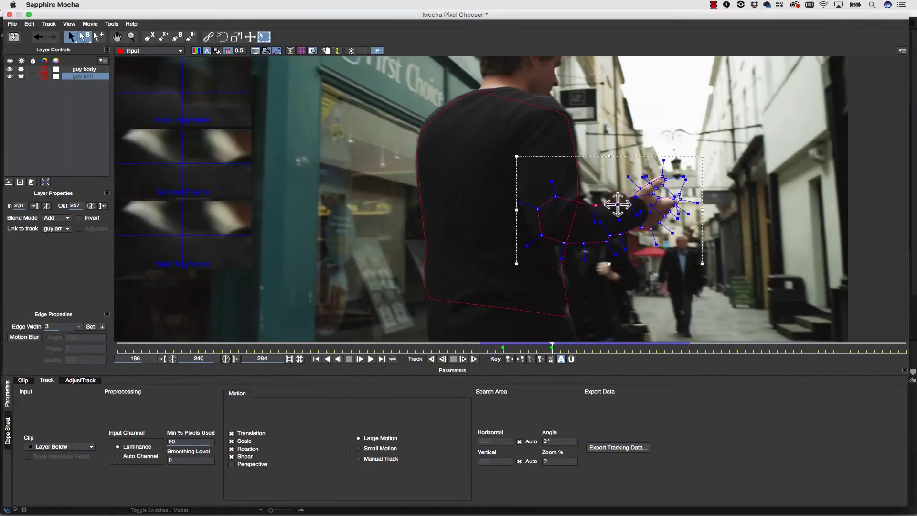
drag(663, 176, 659, 176)
drag(549, 348, 649, 352)
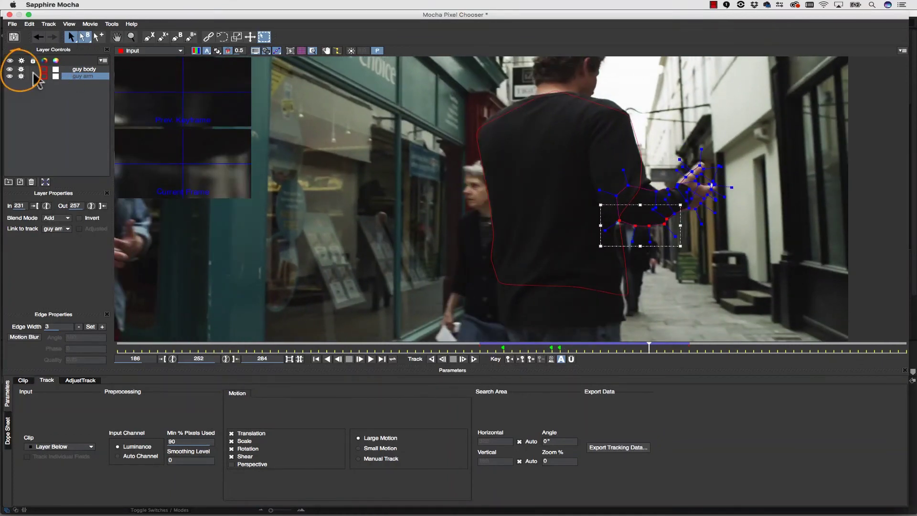
- Turn off processing for the guy body and guy arm layers
click(21, 69)
click(21, 75)
- Draw a closed X-Spline around the torso of the man in the denim shirt and cap at frame 266
key(x)
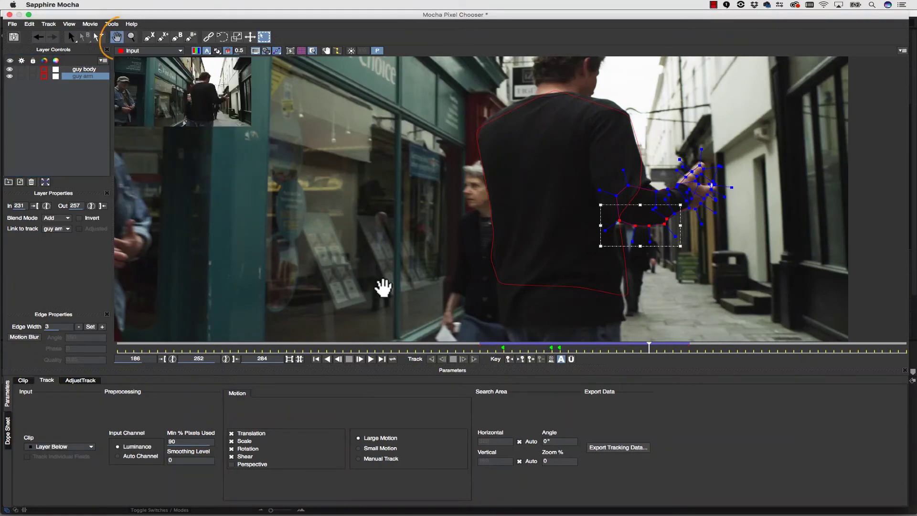
drag(383, 287, 504, 279)
drag(649, 349, 758, 359)
click(149, 36)
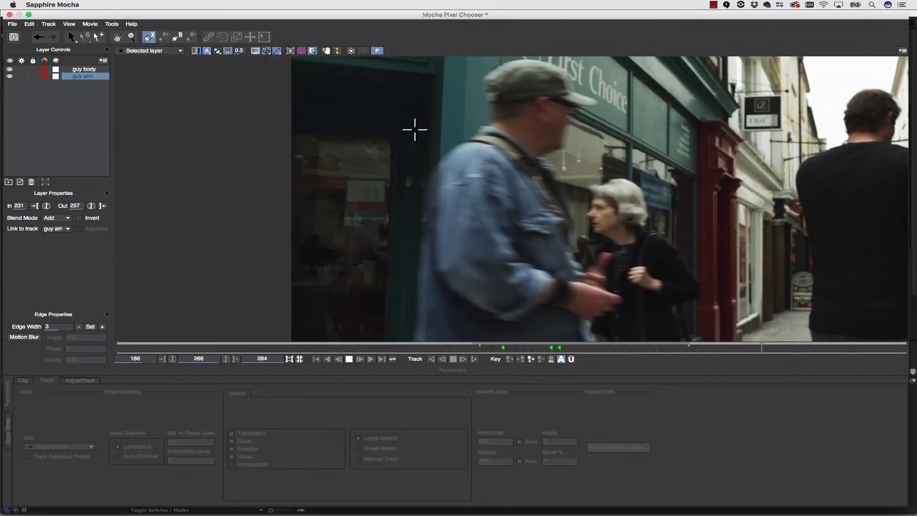
click(547, 158)
click(561, 183)
click(573, 215)
click(578, 228)
click(573, 244)
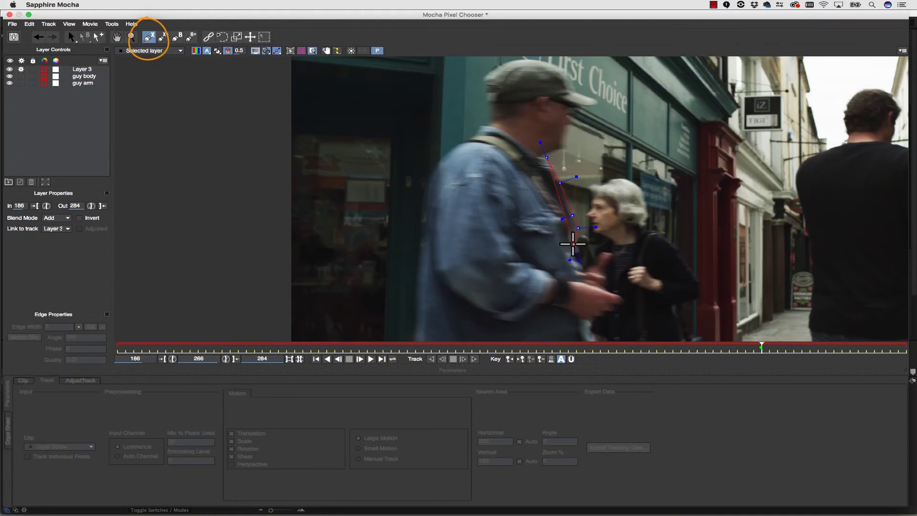
click(574, 244)
click(553, 266)
click(476, 271)
click(422, 280)
click(421, 261)
click(429, 227)
click(429, 179)
click(439, 159)
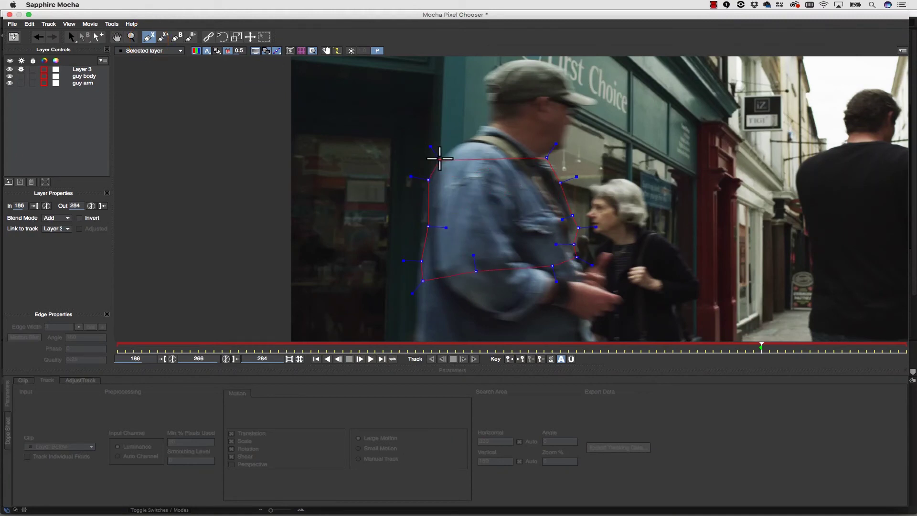
click(445, 155)
click(462, 140)
right_click(480, 125)
- Pull the spline's lower back points outward from the denim shirt and track the shape forward to frame 274
drag(429, 227, 423, 226)
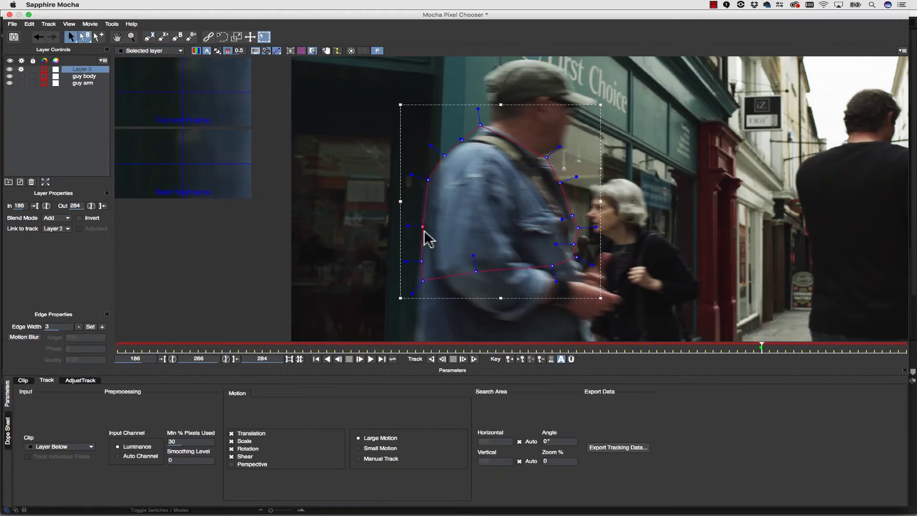
drag(422, 260, 413, 282)
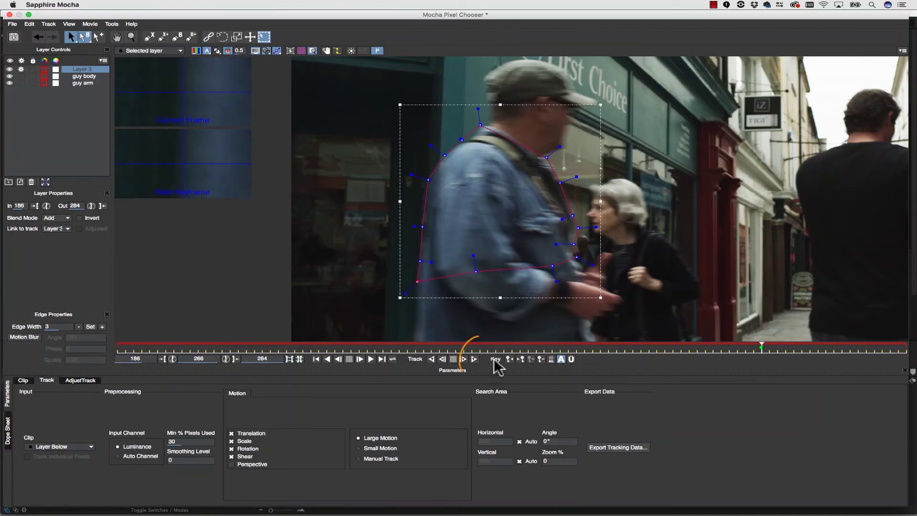
click(474, 359)
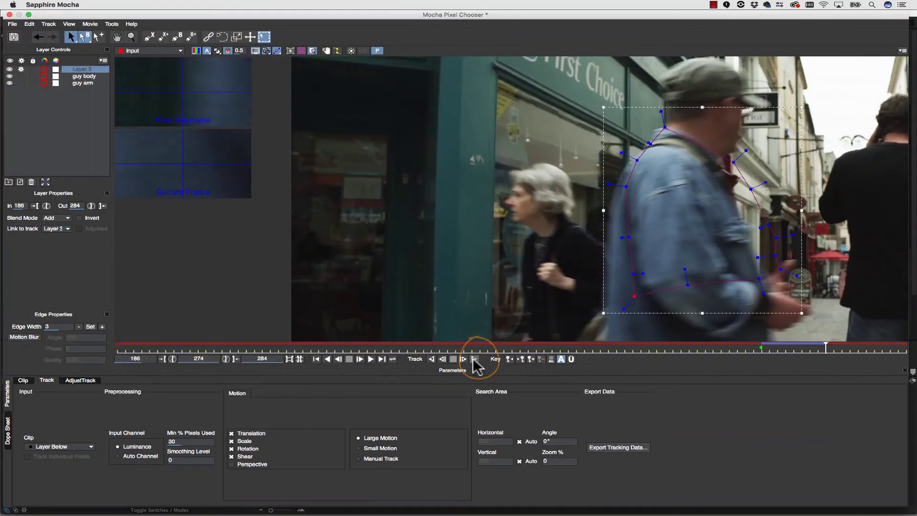
- Limit the denim-shirt layer's range to an in point of 266 and an out point of 274
click(102, 206)
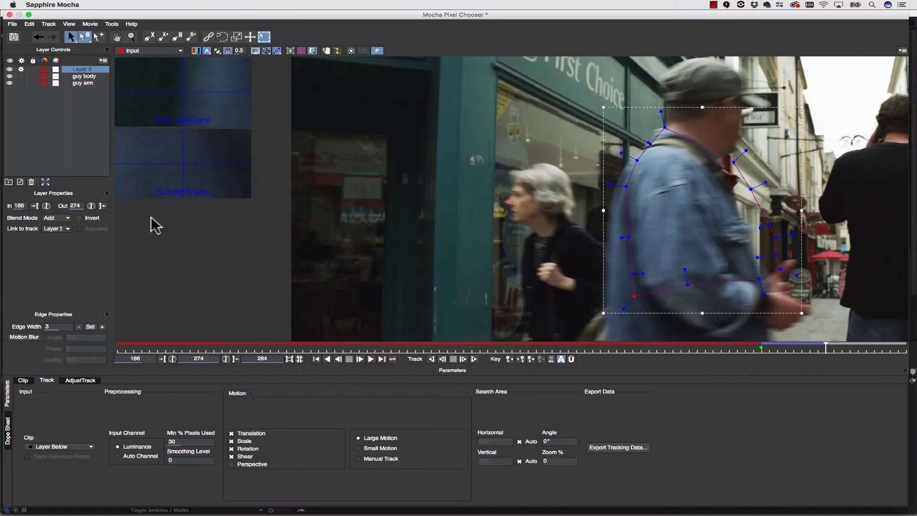
click(761, 350)
click(34, 206)
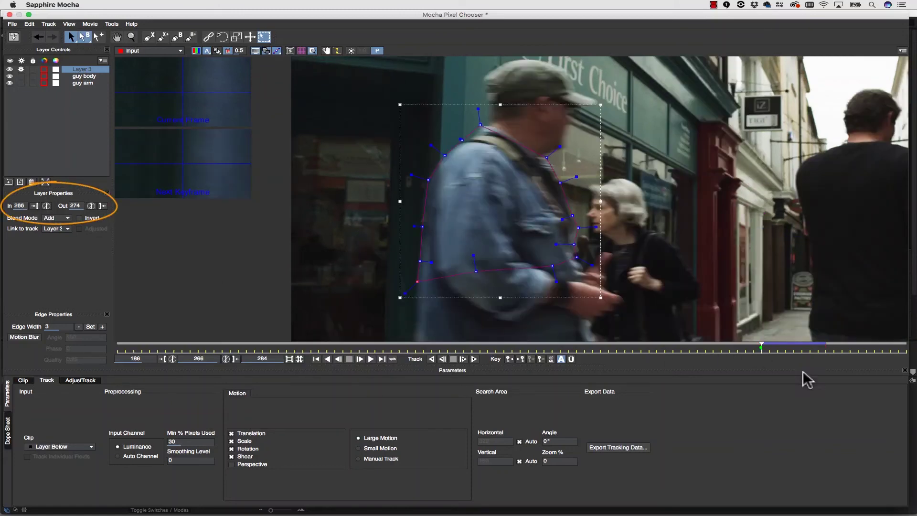
- Scrub through the denim-shirt mask to frame 275, save the Mocha project and close Mocha to return to DaVinci Resolve
drag(802, 349, 833, 350)
click(14, 37)
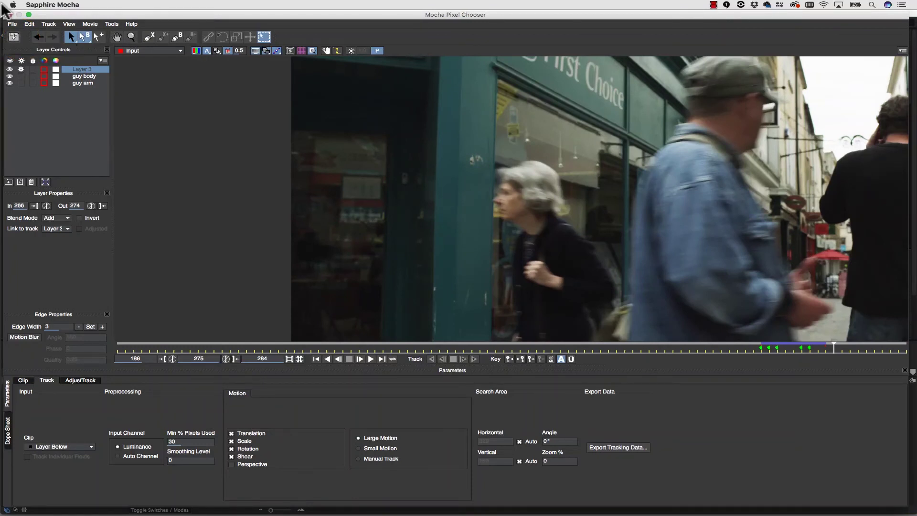
click(9, 14)
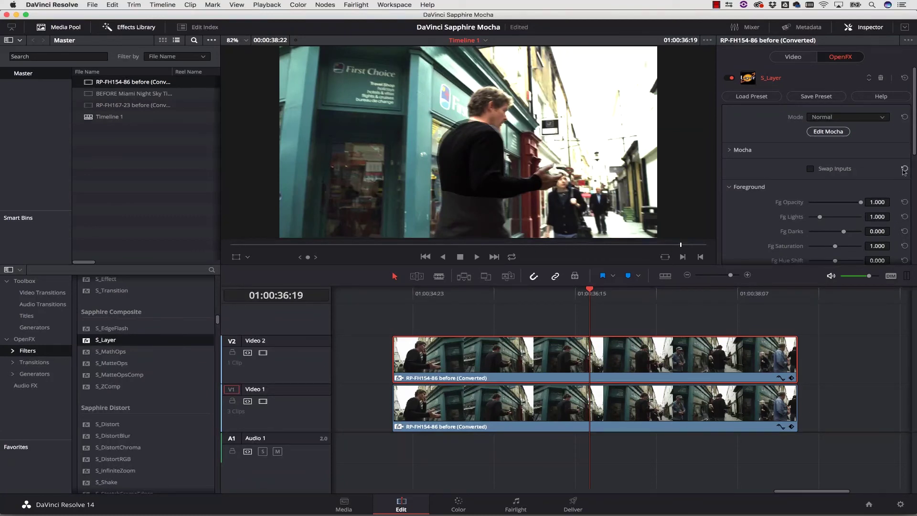
- Slightly raise Blur Mocha and turn off Comp Premult in the upper clip's S_Layer effect
click(729, 150)
scroll(803, 170, down, 3)
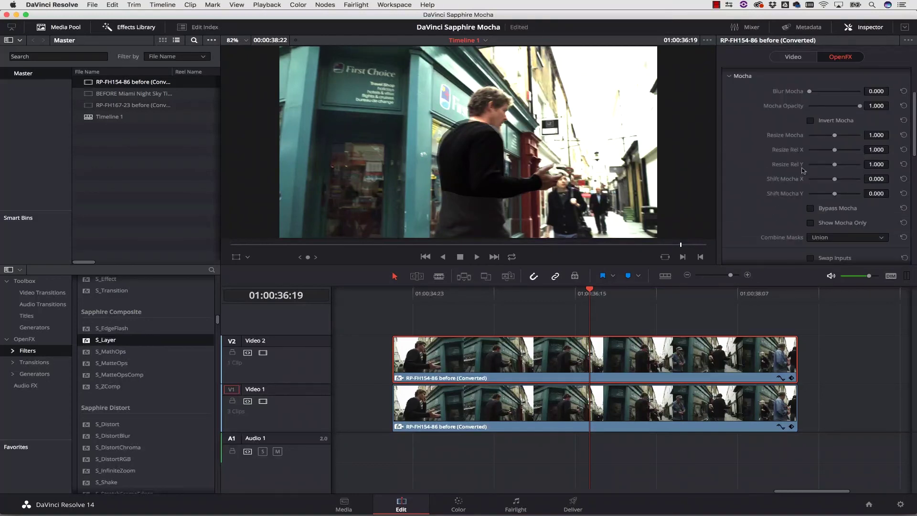
drag(810, 94, 811, 94)
drag(913, 98, 901, 216)
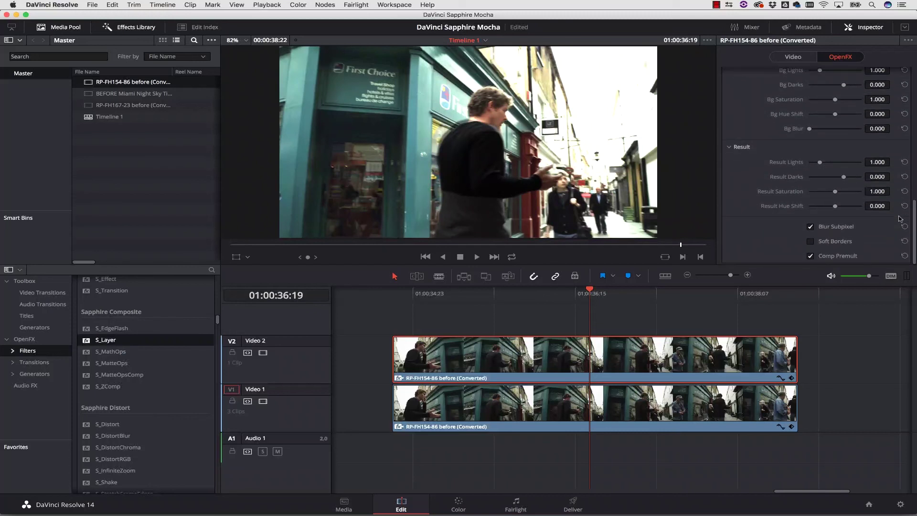
click(811, 256)
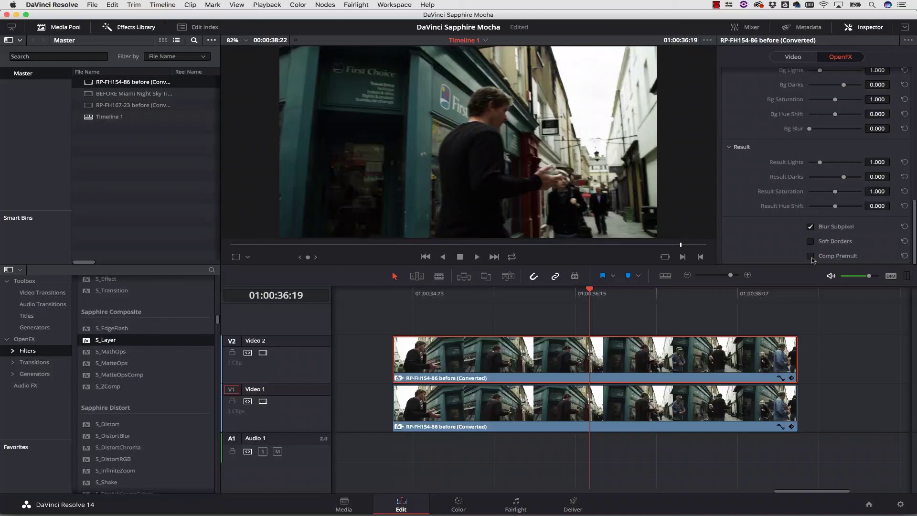